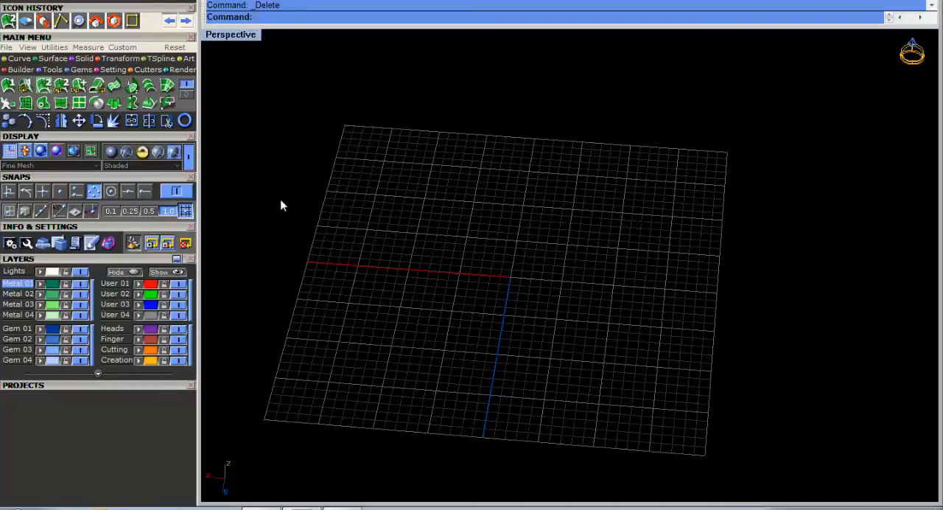
Create a ring rail using the British finger size M.
click(185, 121)
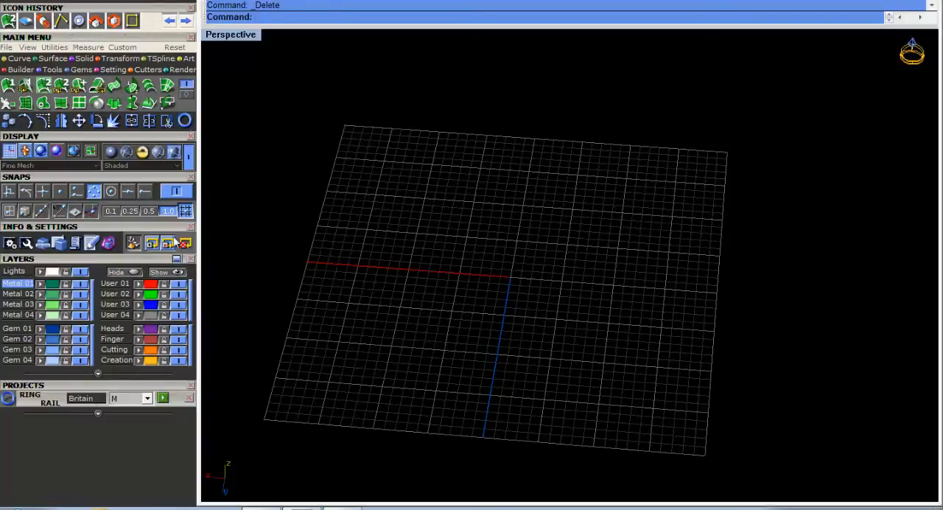
click(163, 399)
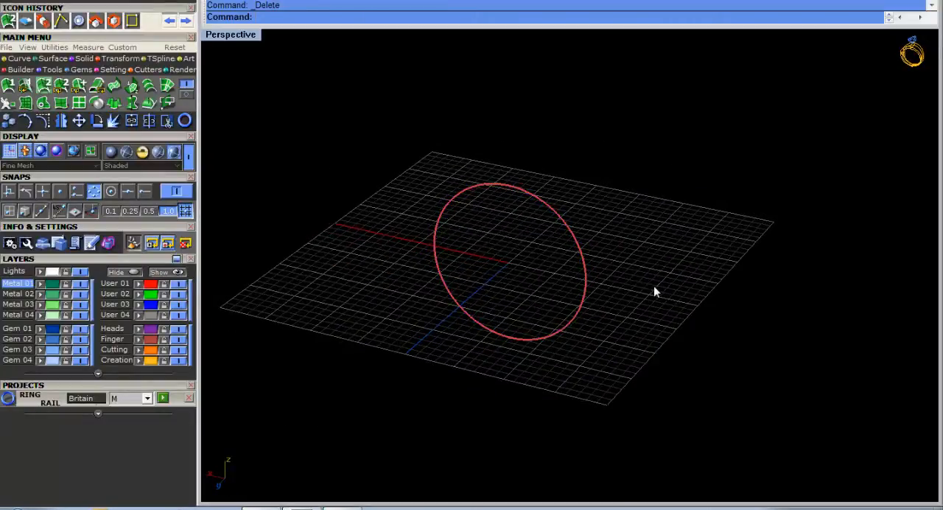
drag(678, 289, 551, 232)
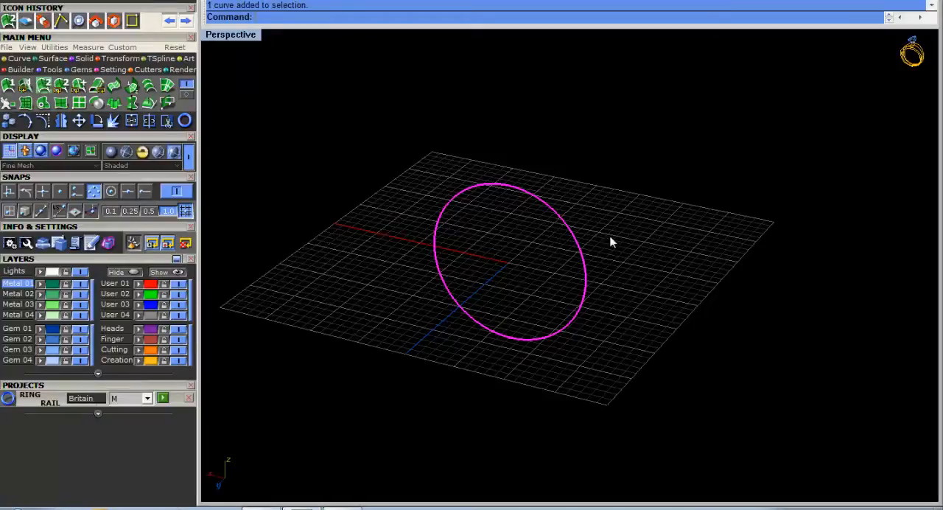
Create an outside ring rail around the size M finger rail.
drag(650, 303, 549, 237)
middle_click(536, 231)
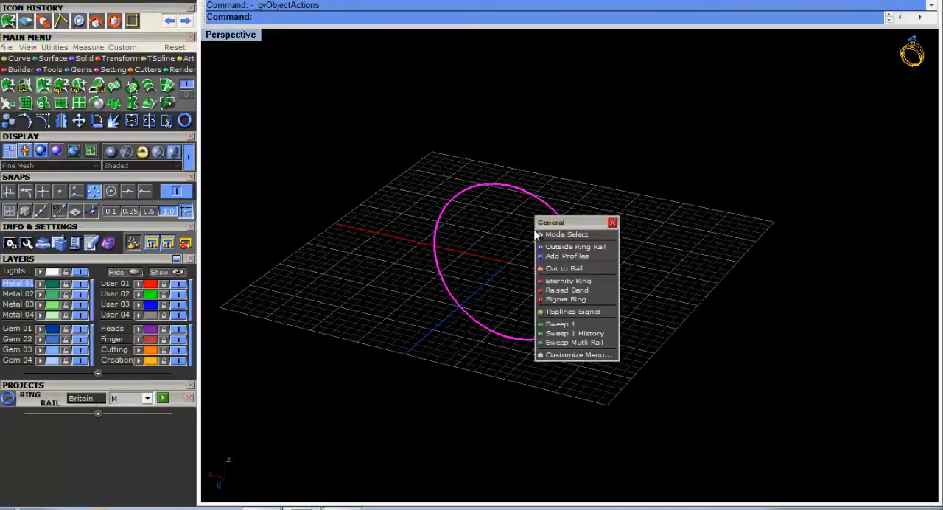
click(577, 248)
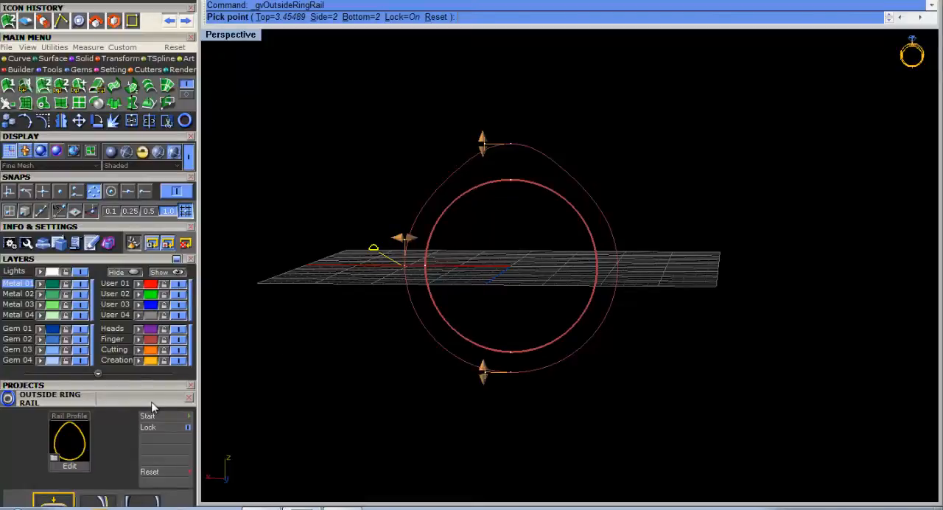
Examine the outline shapes available in the outside rail's profile library.
scroll(151, 330, down, 3)
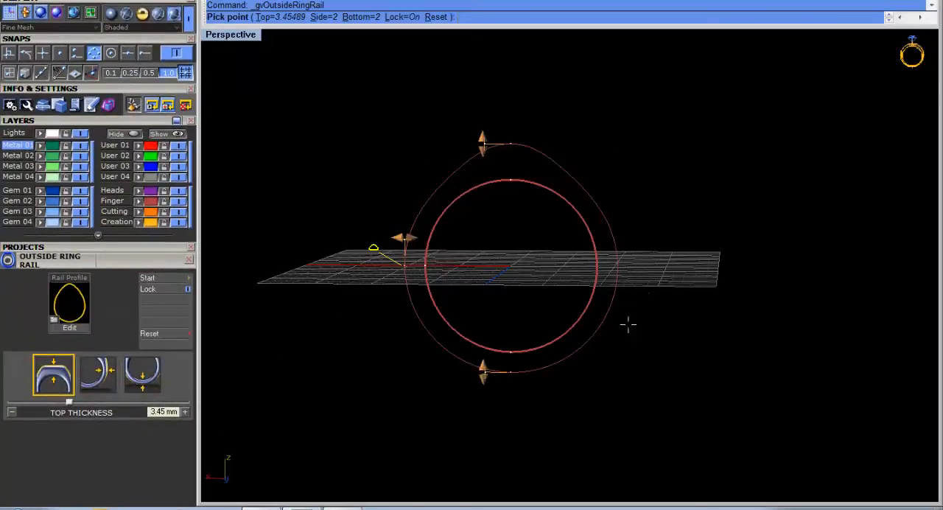
click(56, 325)
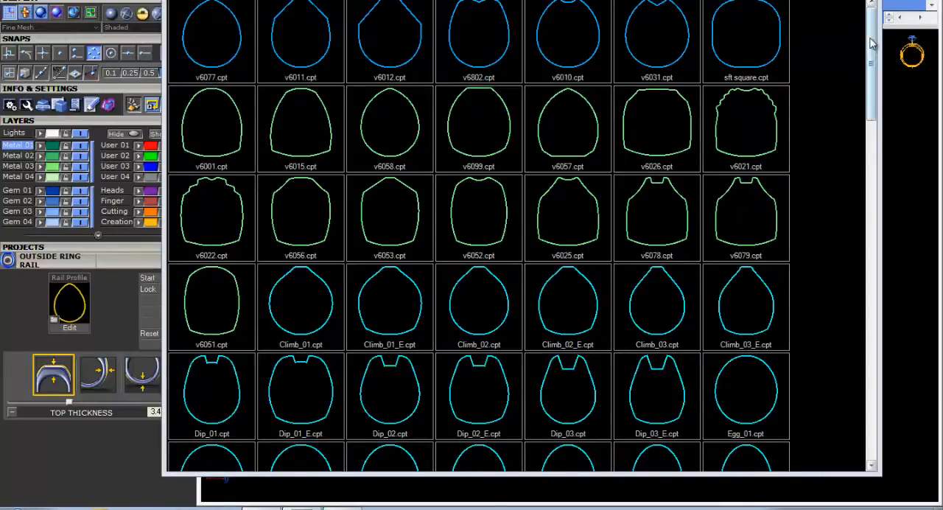
drag(873, 50, 848, 346)
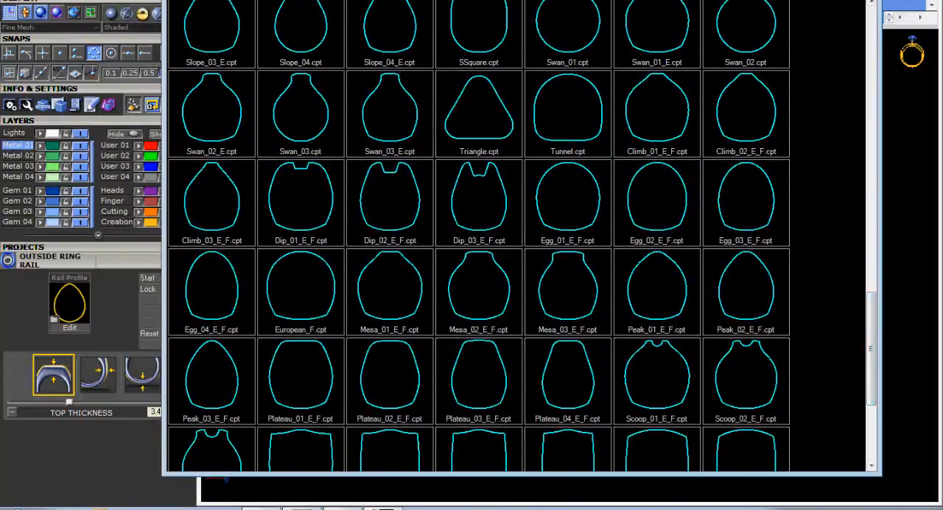
key(Escape)
Adjust the outside rail's thickness to about 3.3 mm at the top, 2.09 mm at the side and 1.56 mm at the bottom.
right_drag(745, 162, 542, 231)
scroll(529, 223, up, 2)
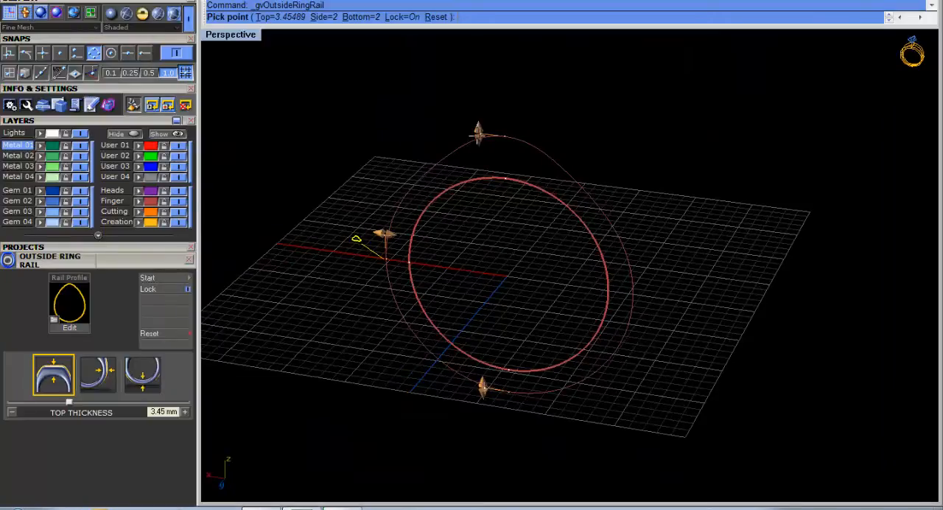
mouse_move(479, 134)
mouse_move(480, 134)
mouse_down()
mouse_move(479, 147)
mouse_move(479, 124)
mouse_move(472, 145)
mouse_move(475, 137)
mouse_up()
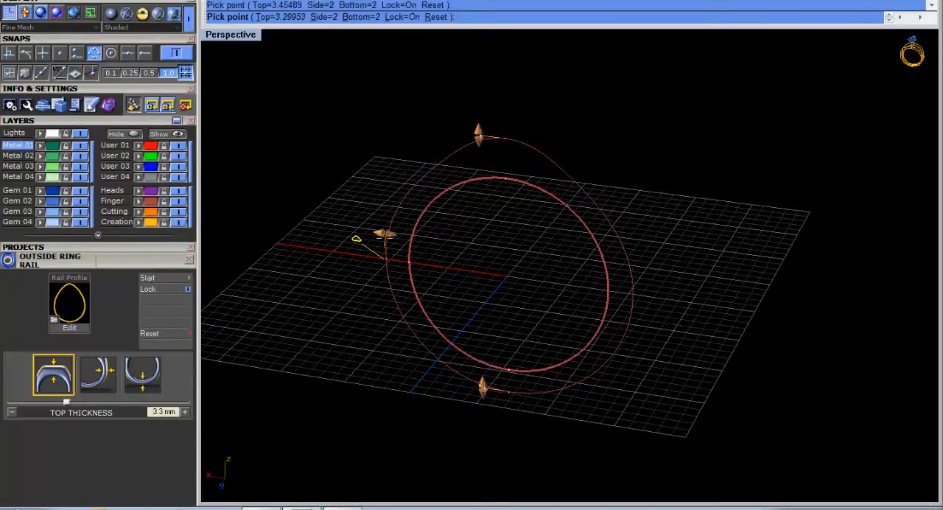
mouse_move(383, 235)
drag(383, 235, 379, 234)
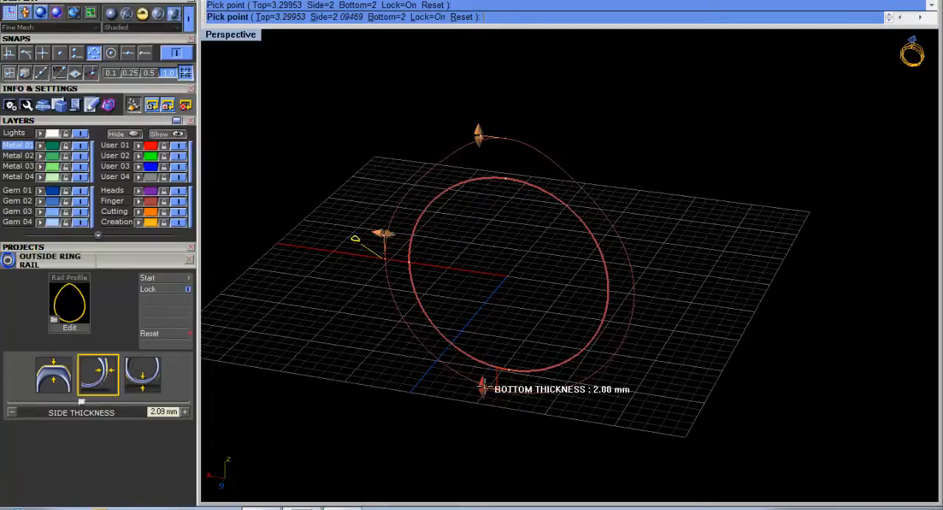
drag(480, 387, 482, 385)
right_drag(509, 302, 534, 151)
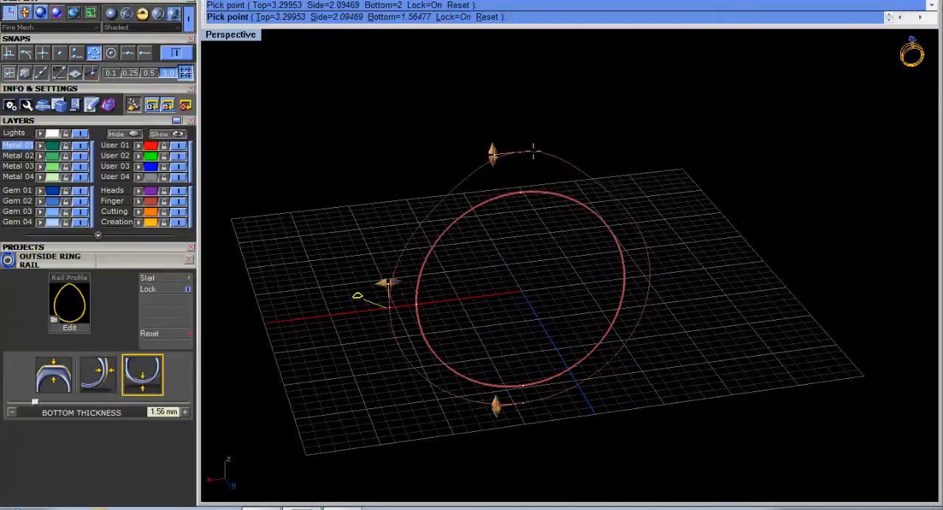
right_click(546, 273)
Start the Profile Placer on the inner ring rail with a 5 mm wide profile at its lowest point.
right_drag(546, 273, 499, 275)
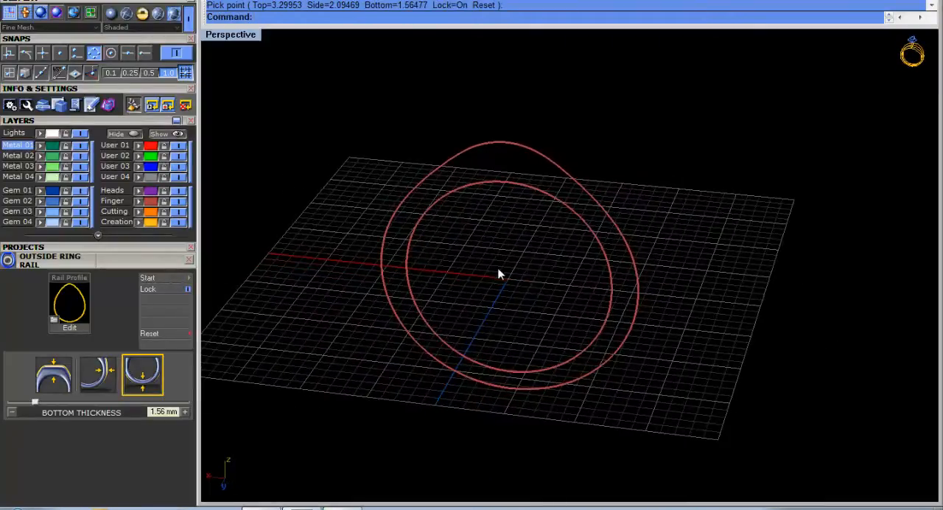
right_drag(511, 229, 517, 238)
click(528, 186)
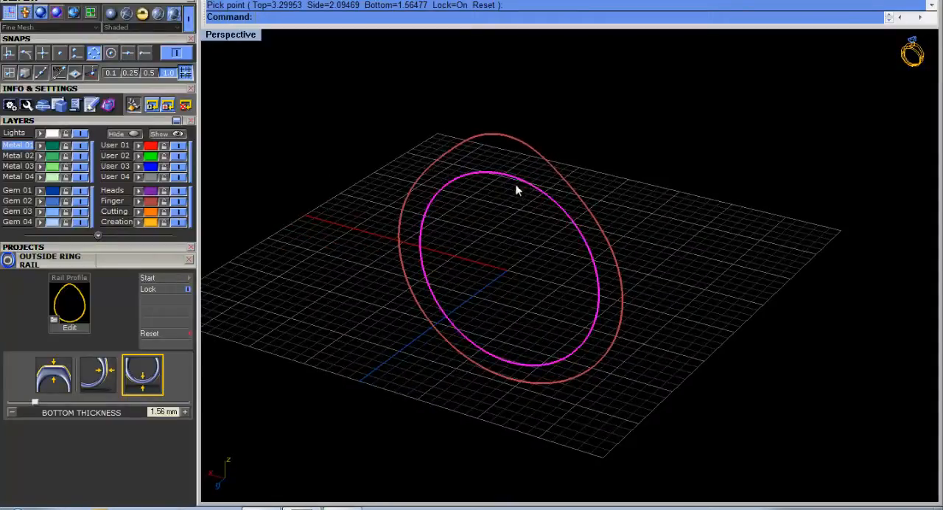
middle_click(461, 292)
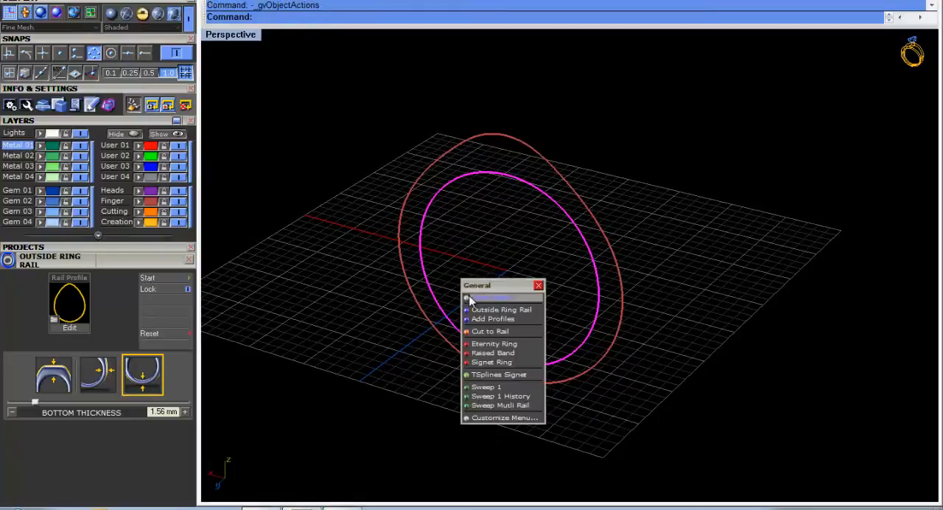
click(507, 321)
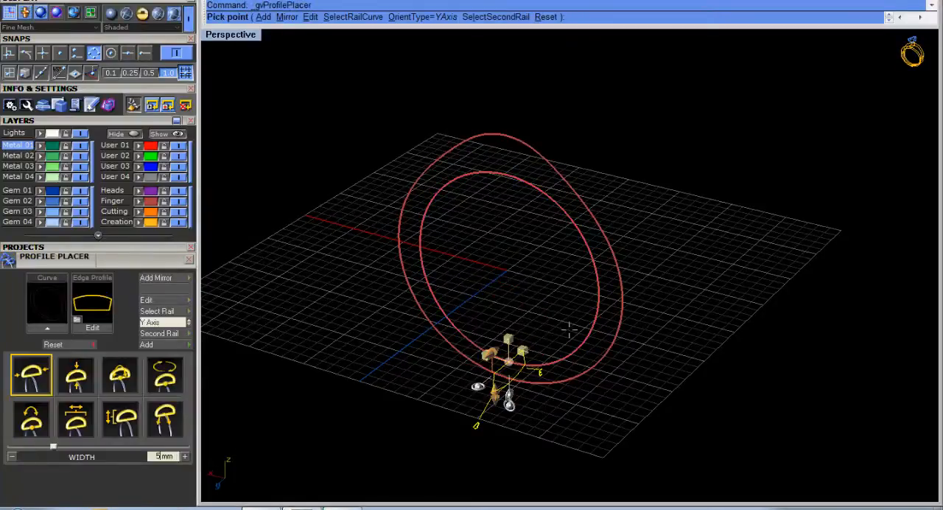
Assign the outer ring rail as the profile's second rail.
right_drag(569, 327, 458, 388)
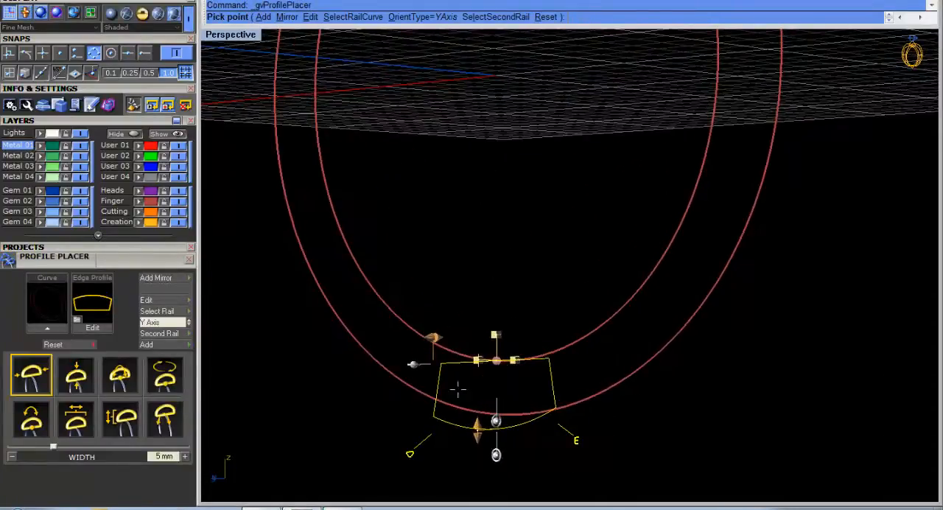
scroll(444, 407, up, 5)
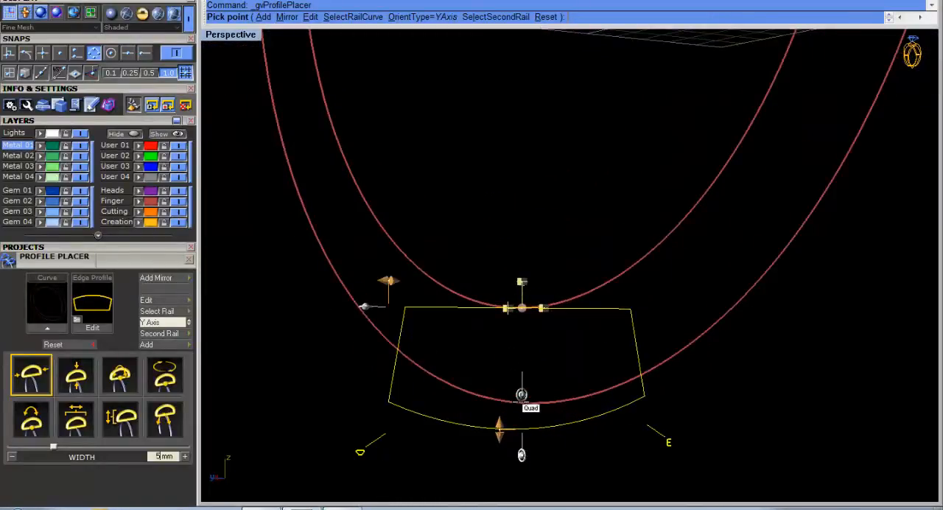
scroll(516, 391, down, 4)
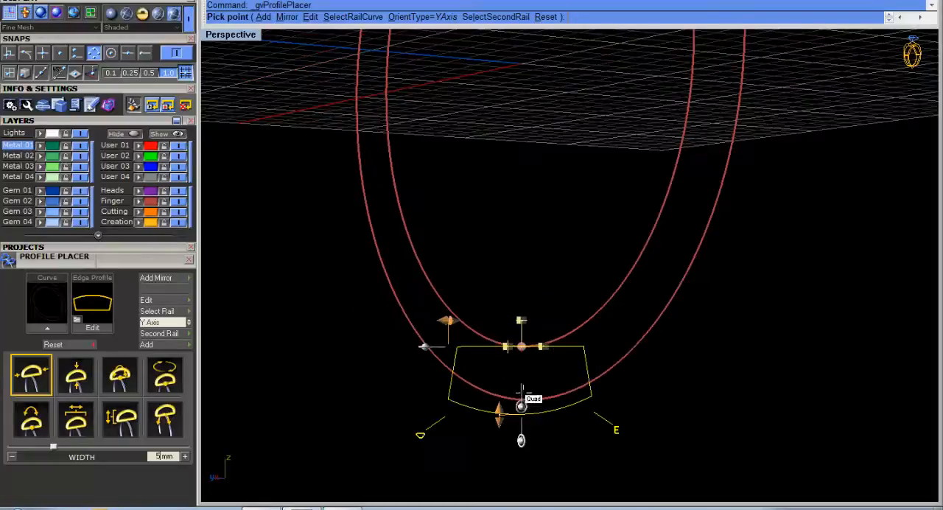
click(170, 335)
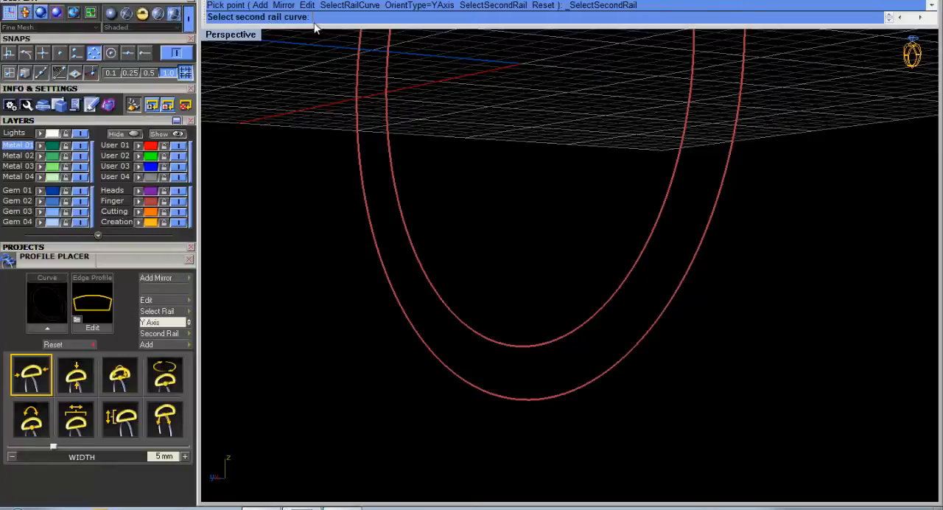
click(534, 401)
scroll(565, 411, up, 3)
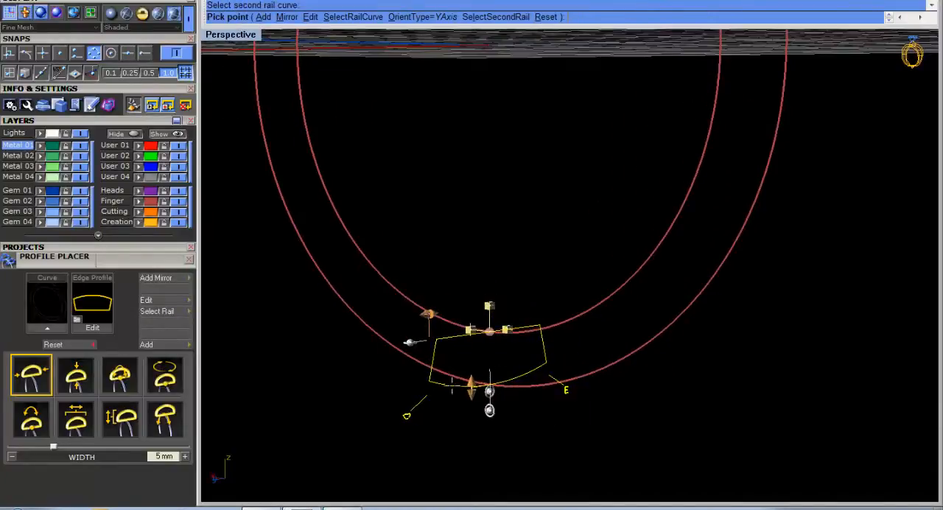
scroll(476, 354, up, 3)
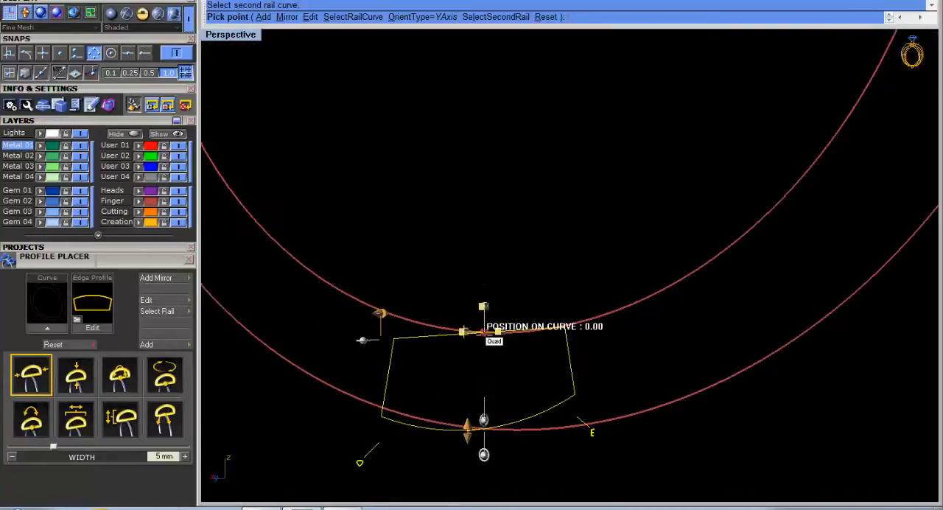
scroll(487, 420, down, 6)
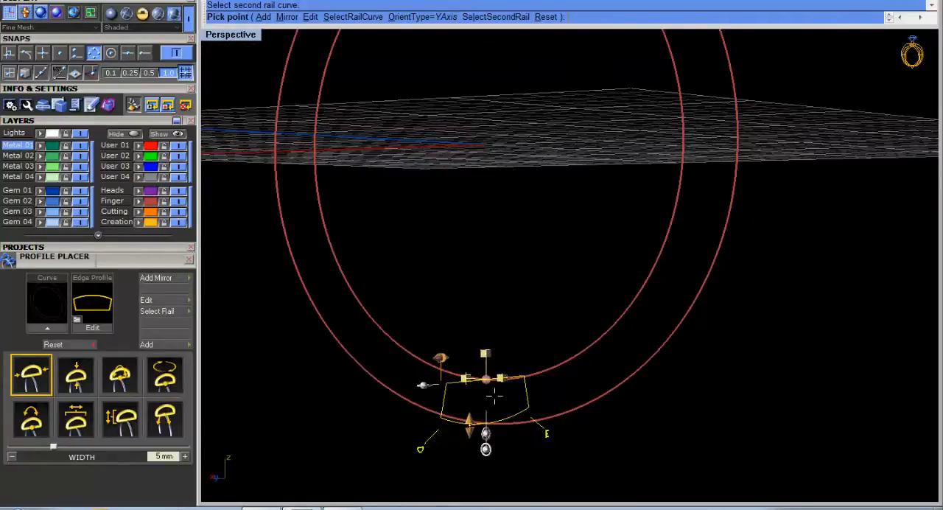
Replace the profile's shape with the ellipse profileplacer_10 from the profile library.
right_drag(495, 396, 514, 349)
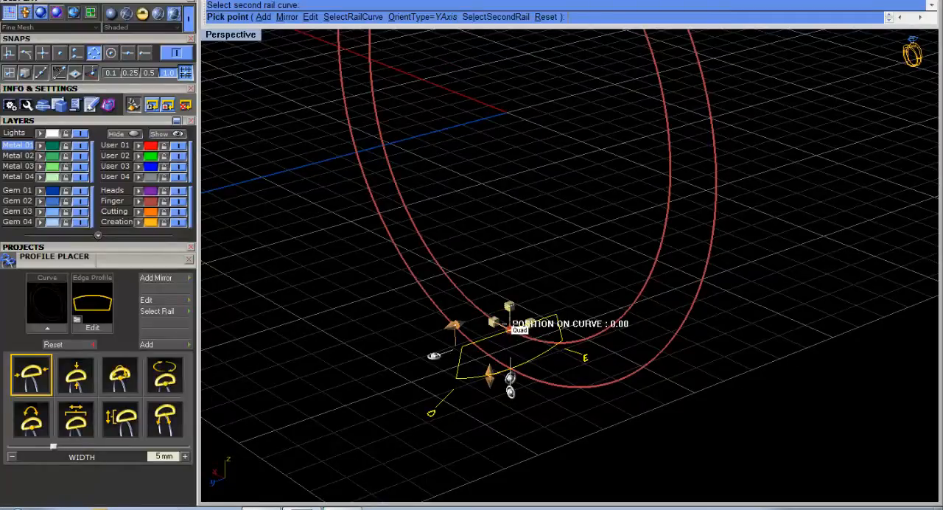
click(78, 321)
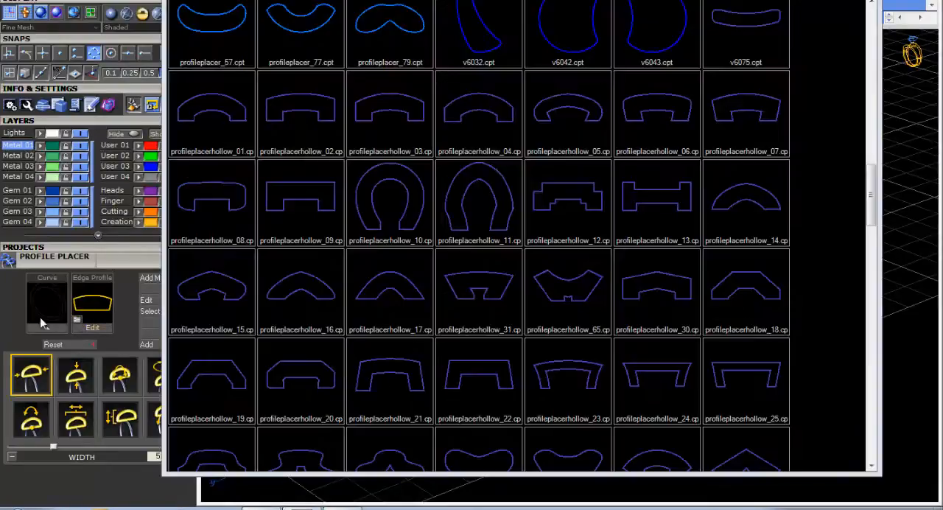
drag(872, 225, 873, 182)
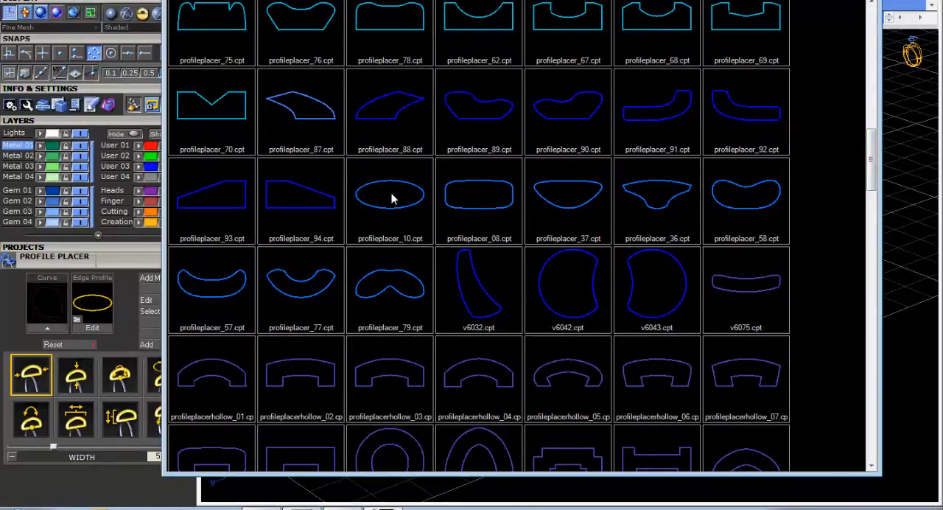
click(392, 199)
Resize the elliptical profile to about 4.06 mm wide and 1.75 mm high.
mouse_move(515, 265)
right_down()
mouse_move(533, 270)
mouse_move(504, 279)
right_up()
scroll(505, 280, down, 3)
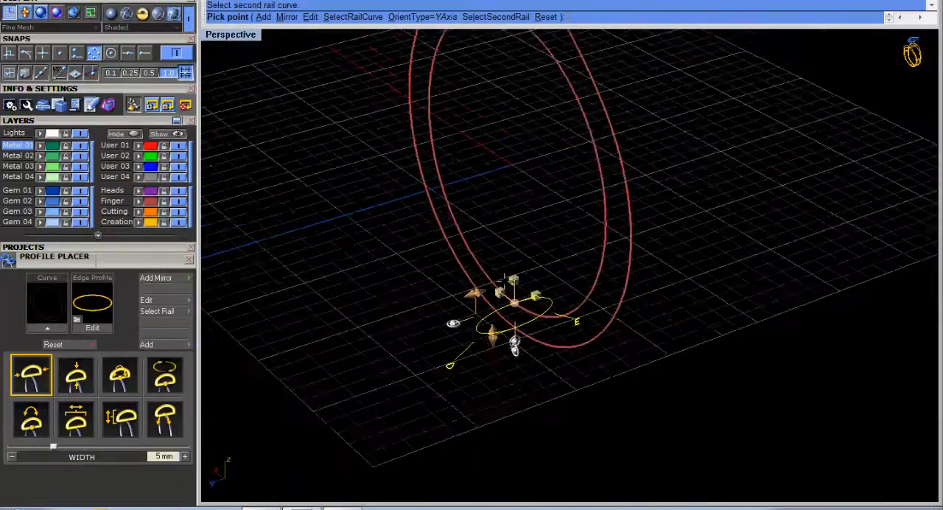
scroll(501, 265, up, 3)
mouse_move(464, 314)
mouse_down()
mouse_move(459, 321)
mouse_move(469, 317)
mouse_up()
right_drag(469, 318, 442, 295)
scroll(444, 296, up, 3)
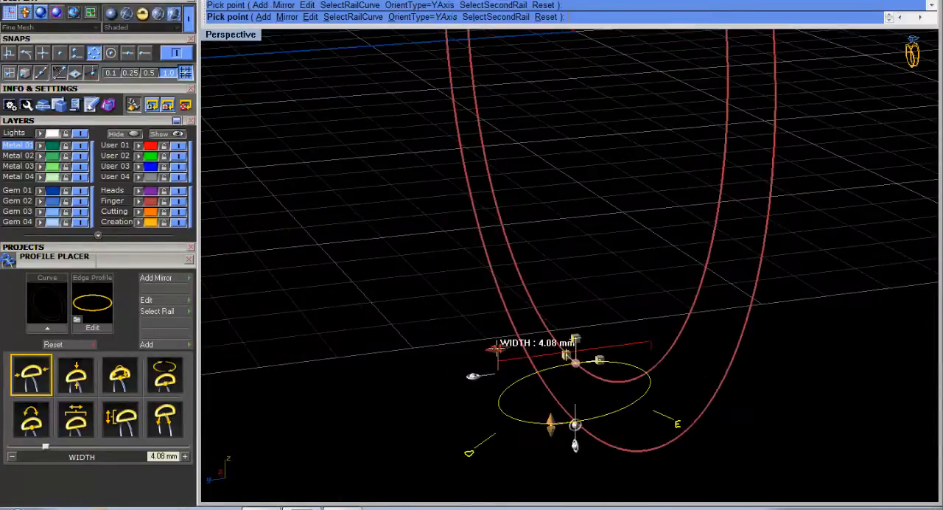
drag(496, 349, 498, 349)
scroll(499, 349, down, 4)
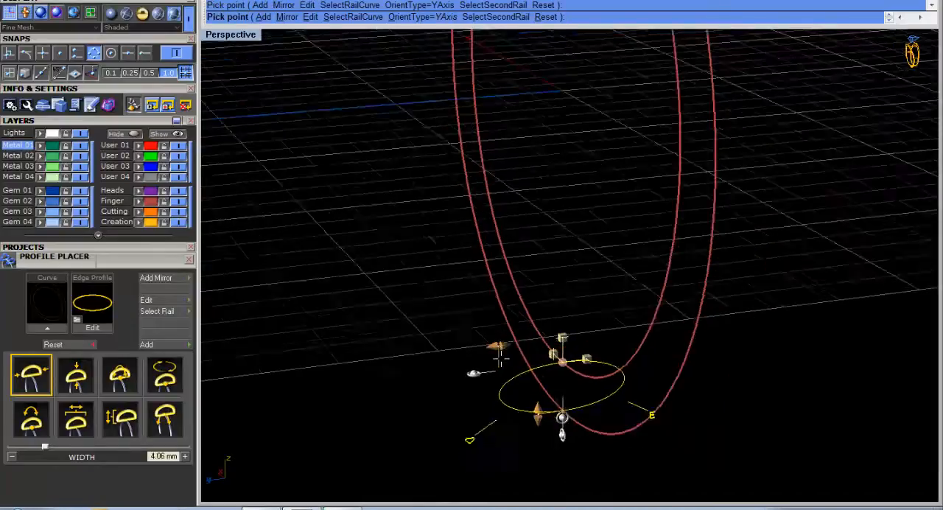
right_drag(511, 437, 545, 433)
drag(496, 414, 498, 418)
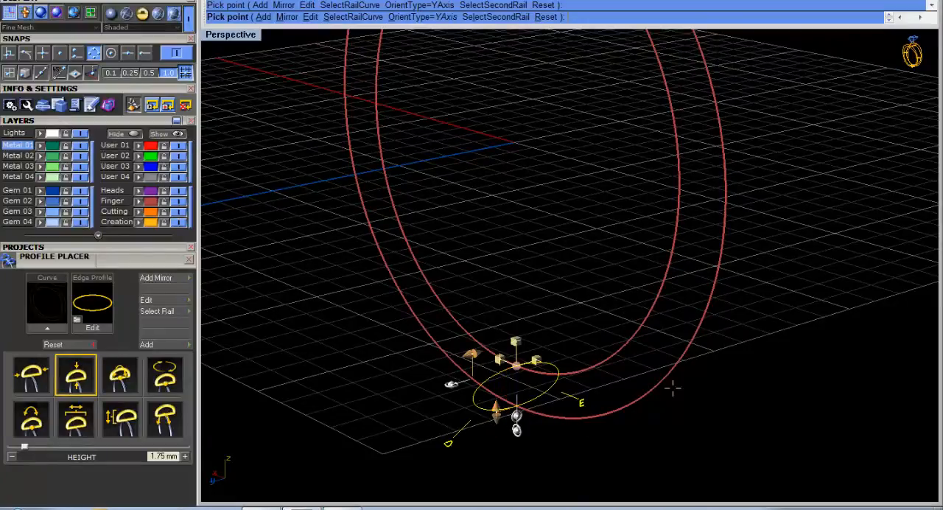
Add another copy of the elliptical profile and move it up the inner rail to about 40.9% along the curve.
right_drag(673, 389, 609, 399)
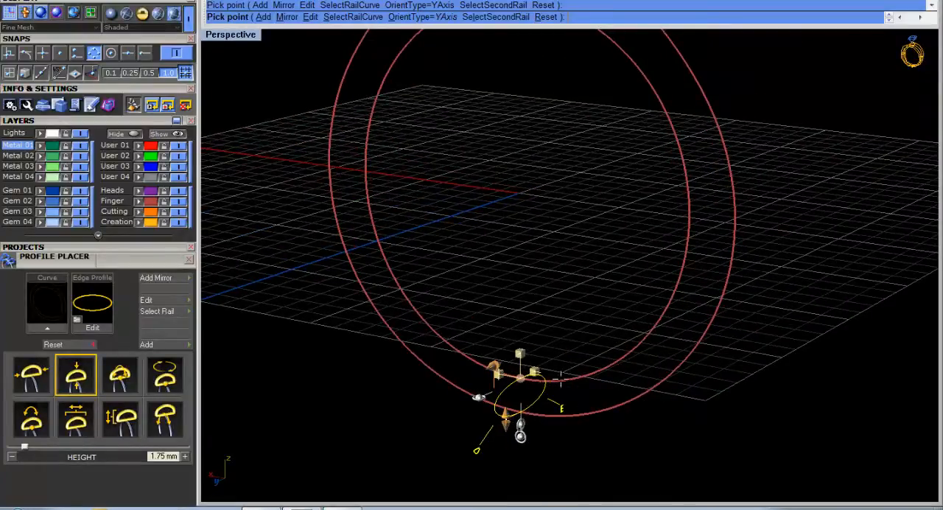
right_drag(561, 412, 627, 317)
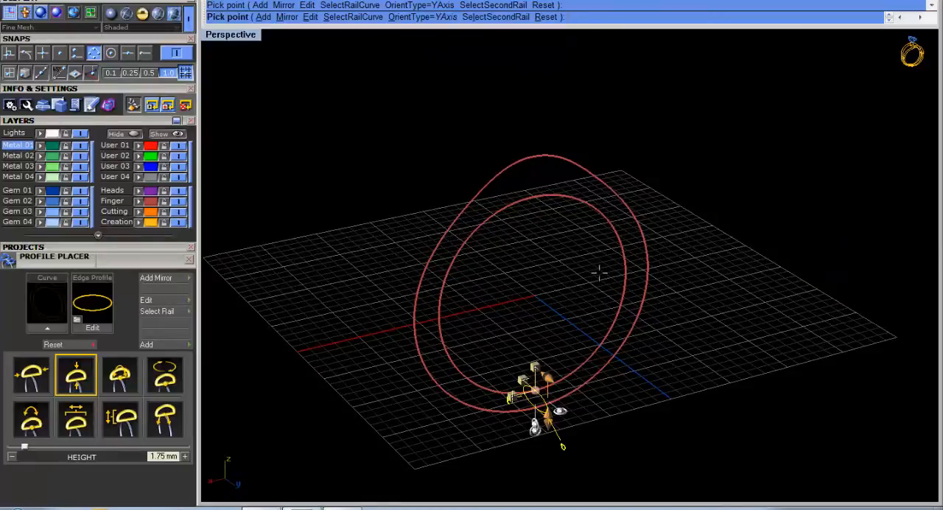
click(160, 343)
scroll(534, 390, up, 2)
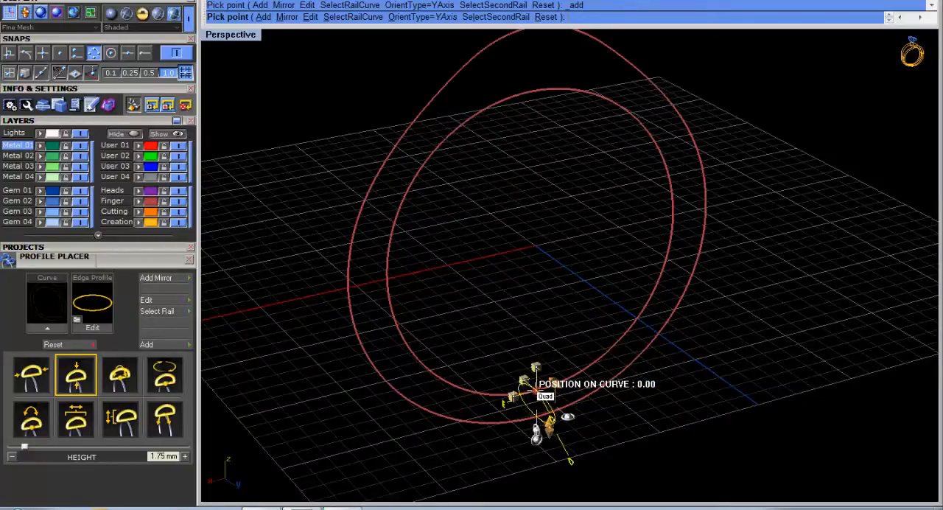
drag(536, 389, 618, 85)
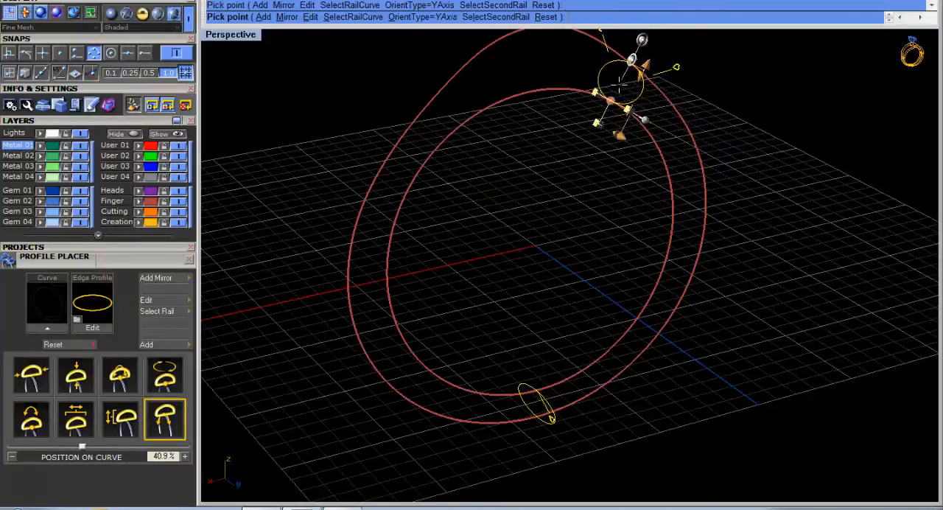
Replace the upper profile's shape with profileplacer_07 from the profile library.
right_drag(737, 273, 573, 217)
scroll(577, 181, down, 4)
right_drag(567, 131, 618, 110)
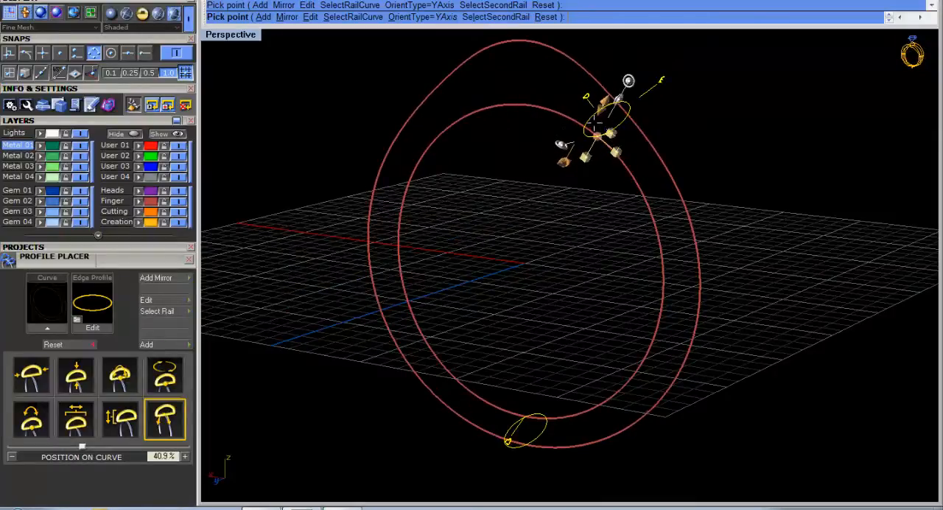
click(82, 325)
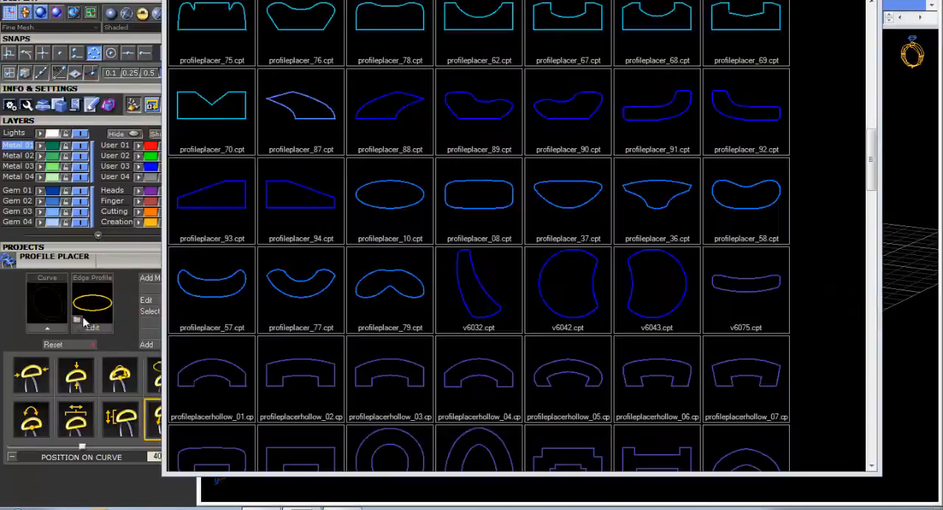
drag(873, 185, 855, 40)
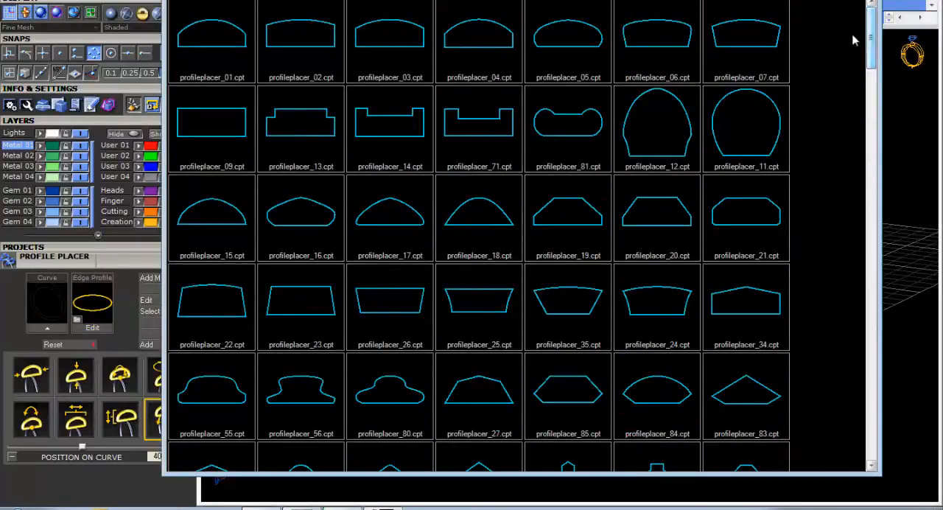
click(761, 42)
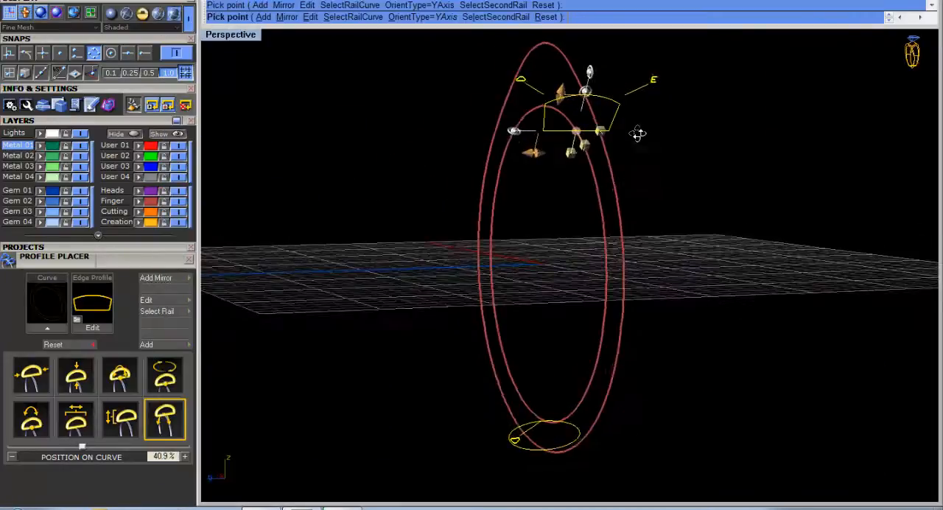
Narrow the upper profile to a width of about 2.61 mm.
mouse_move(537, 155)
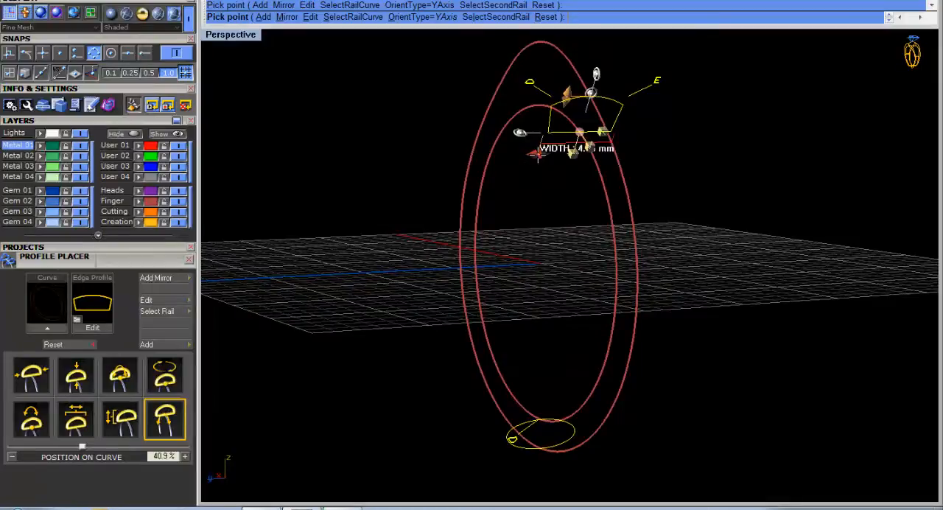
right_drag(537, 155, 640, 182)
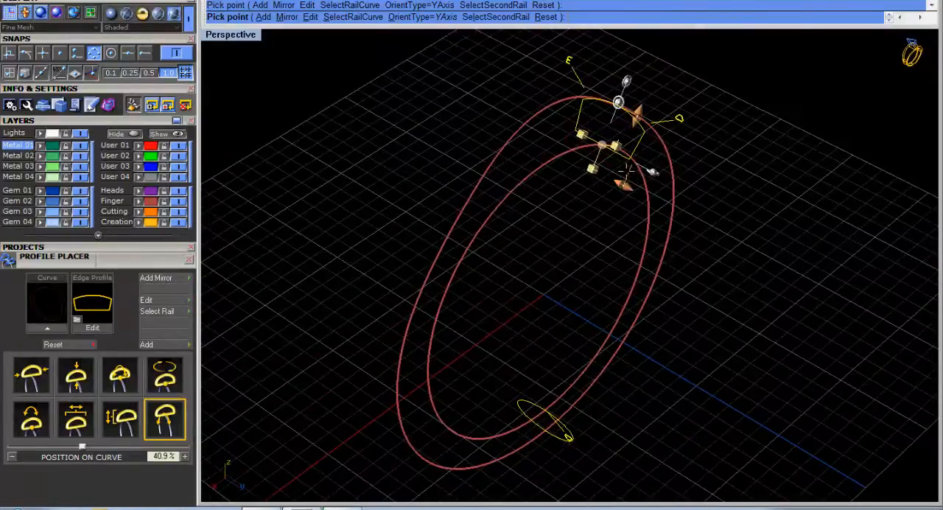
drag(621, 186, 611, 185)
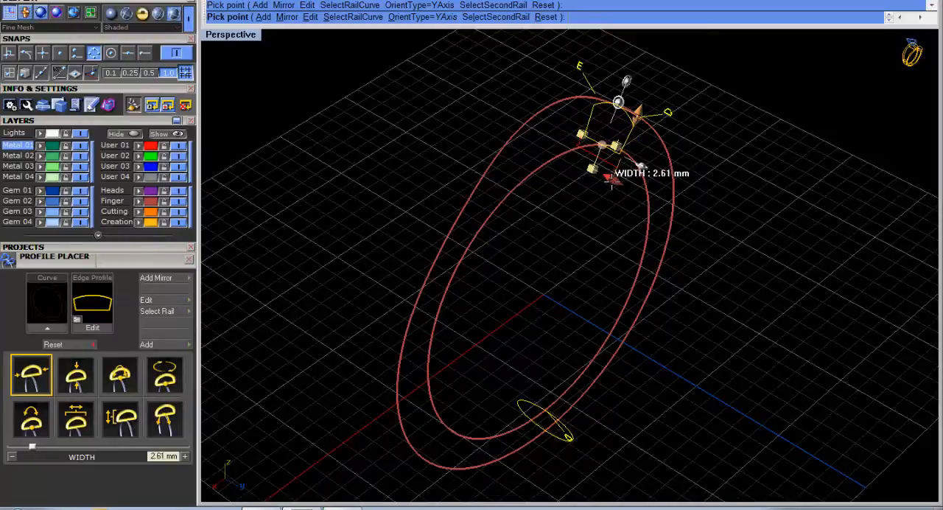
right_drag(611, 184, 652, 142)
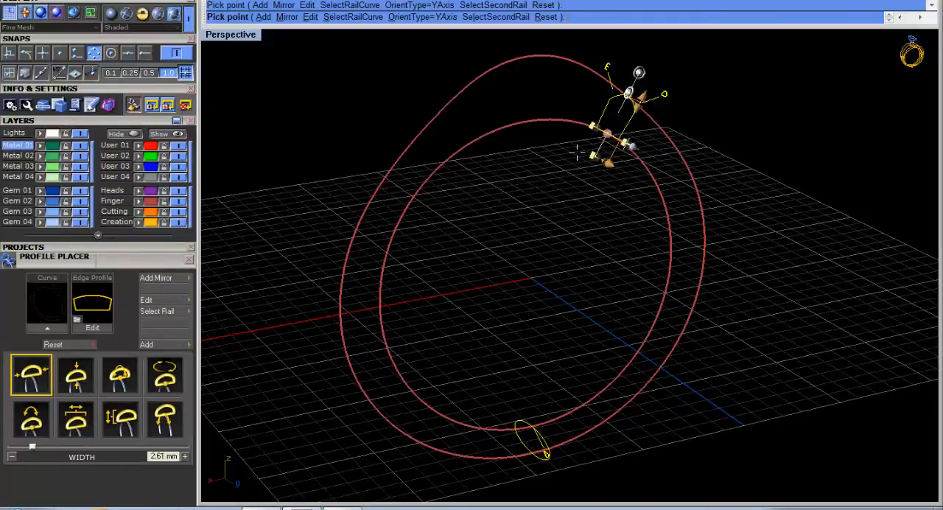
Add a mirrored copy of the upper profile on the opposite side of the ring and finish placing profiles.
right_drag(592, 204, 712, 335)
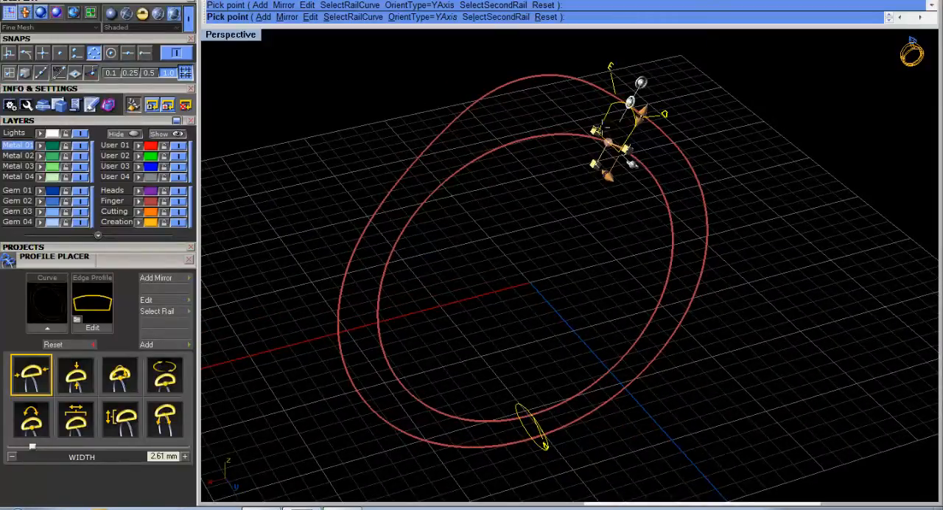
right_drag(578, 207, 425, 157)
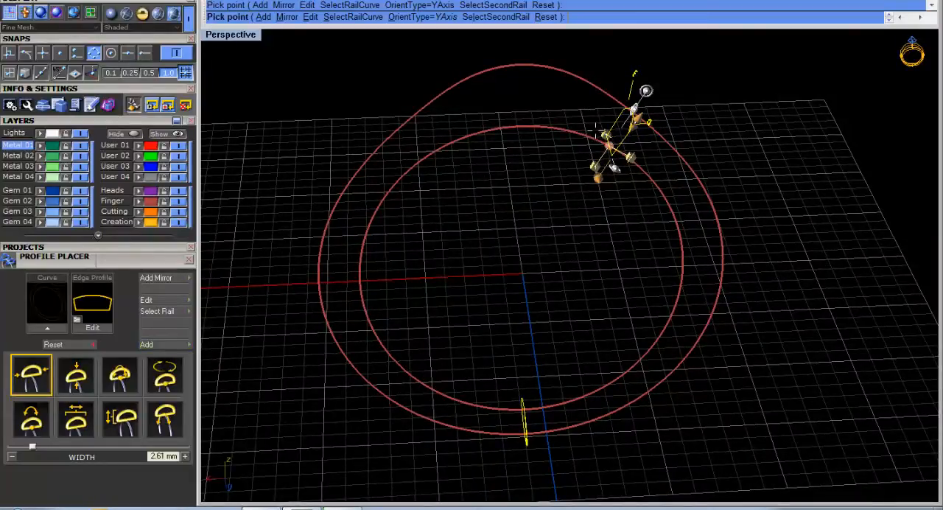
mouse_move(609, 145)
click(170, 280)
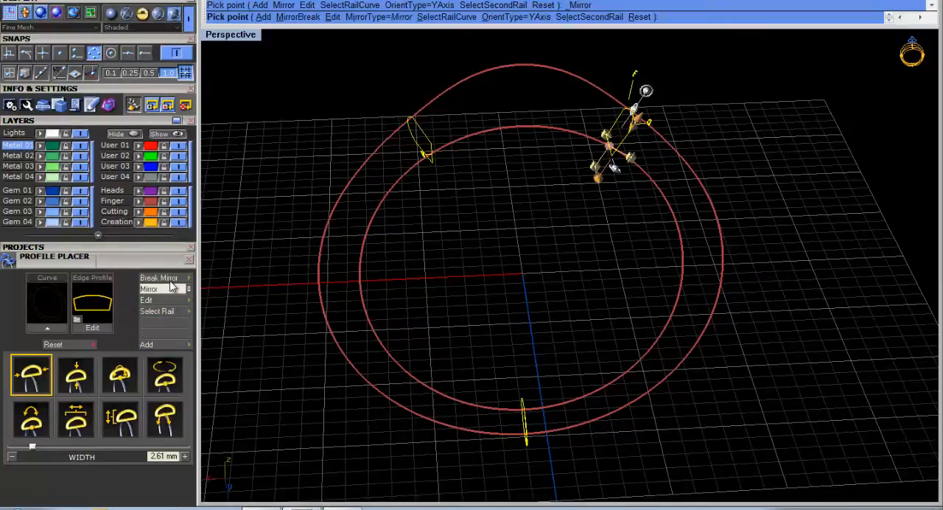
right_drag(541, 261, 581, 209)
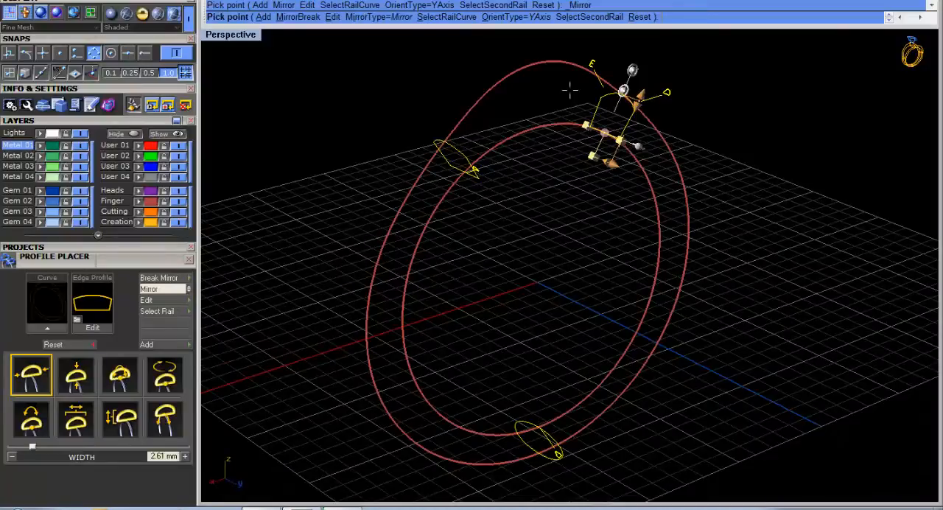
right_drag(582, 185, 565, 149)
right_click(537, 203)
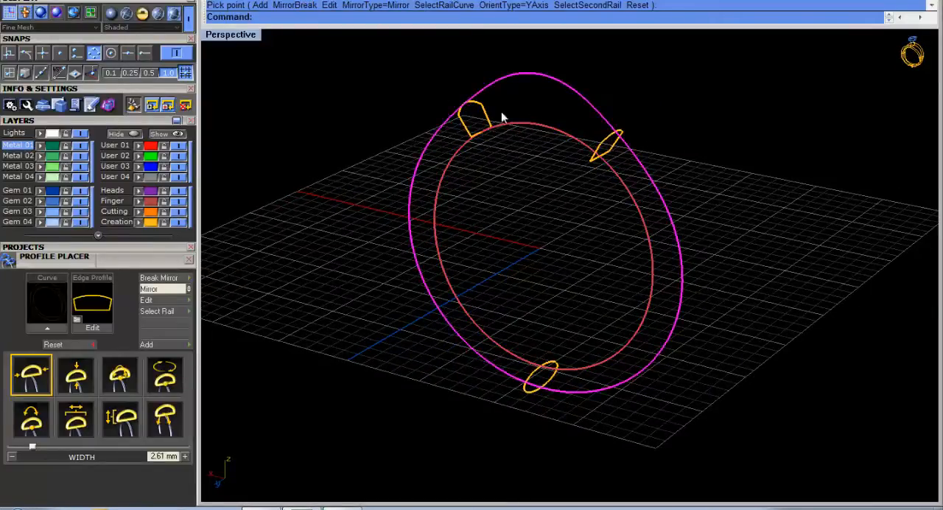
Start a Sweep 2 with the inner ring curve as first rail and the outer ring curve as second rail.
drag(610, 172, 631, 442)
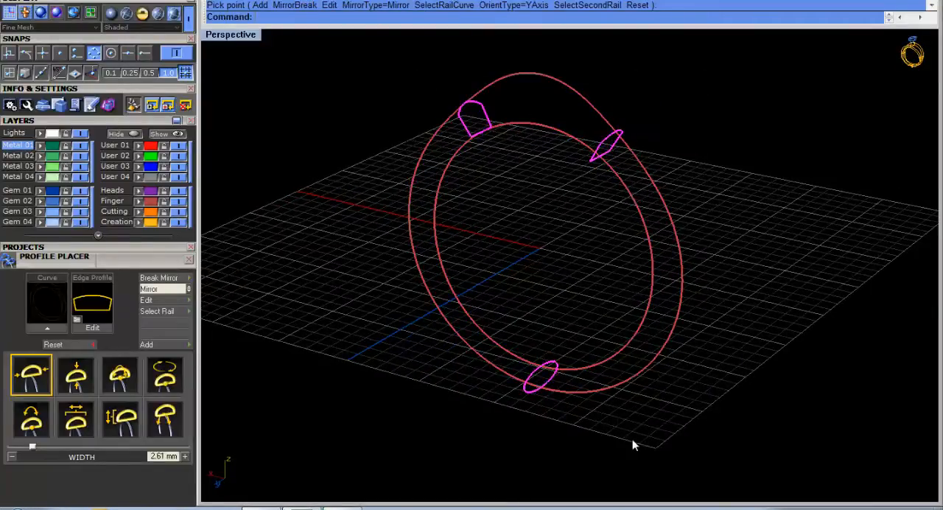
click(582, 272)
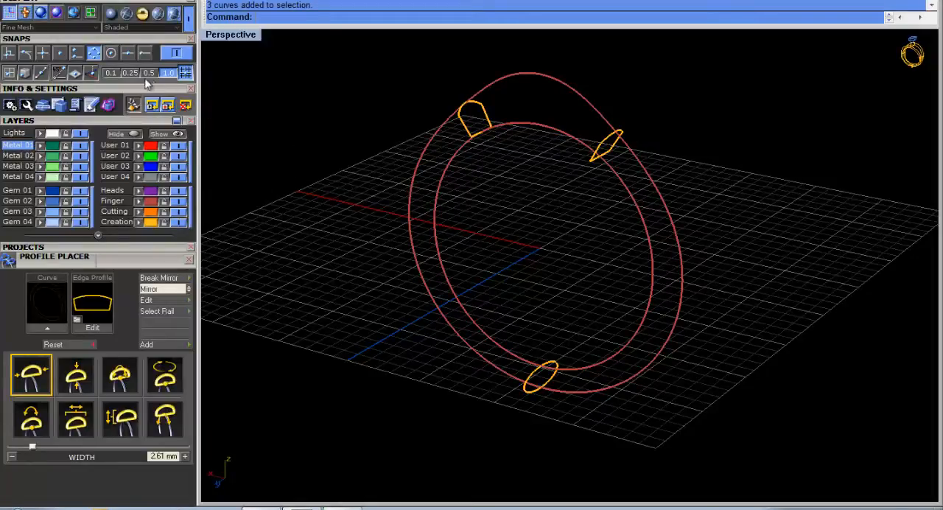
scroll(140, 44, up, 5)
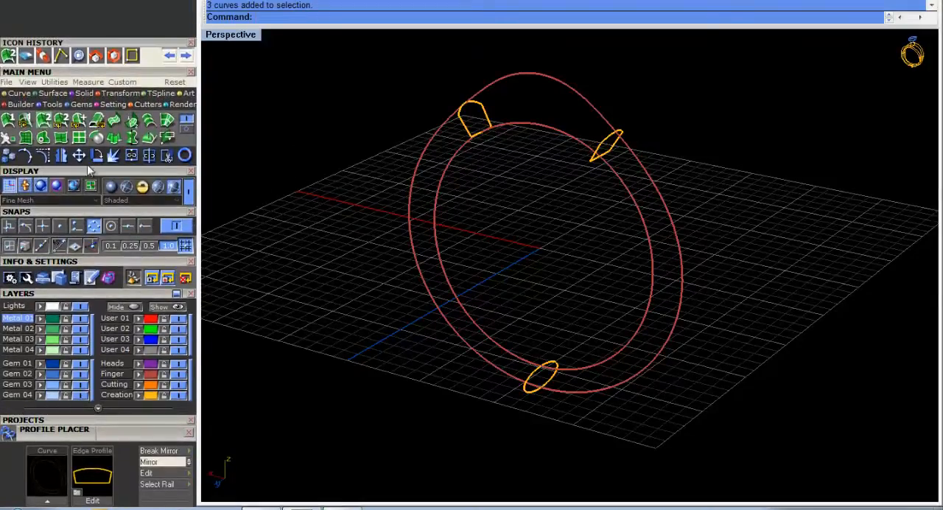
click(42, 121)
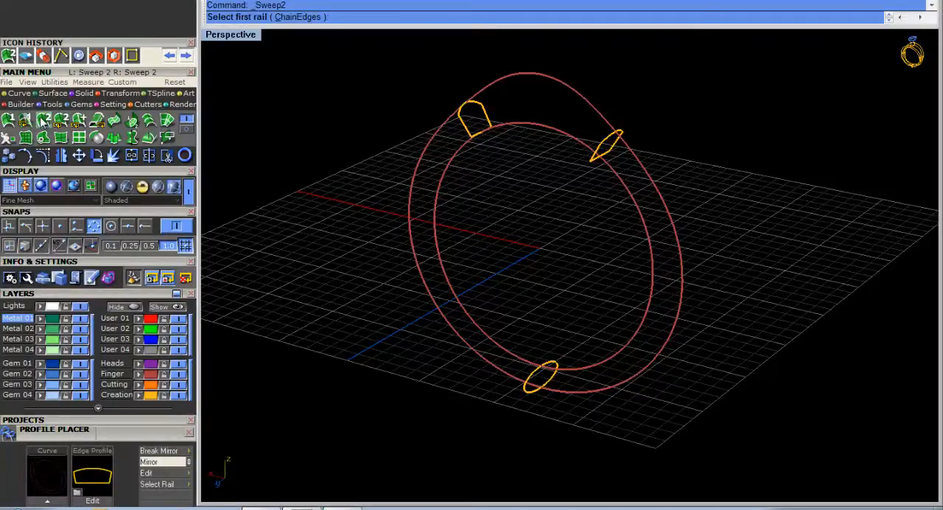
click(555, 133)
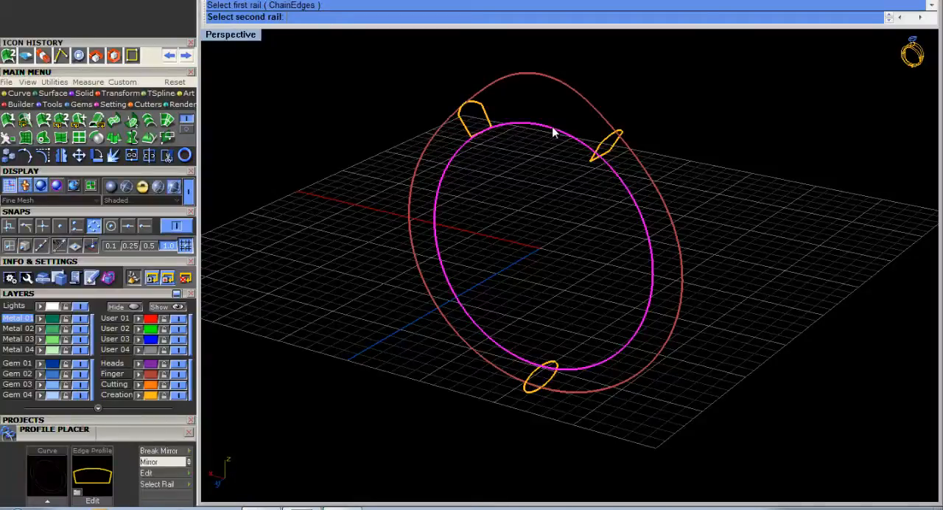
click(552, 79)
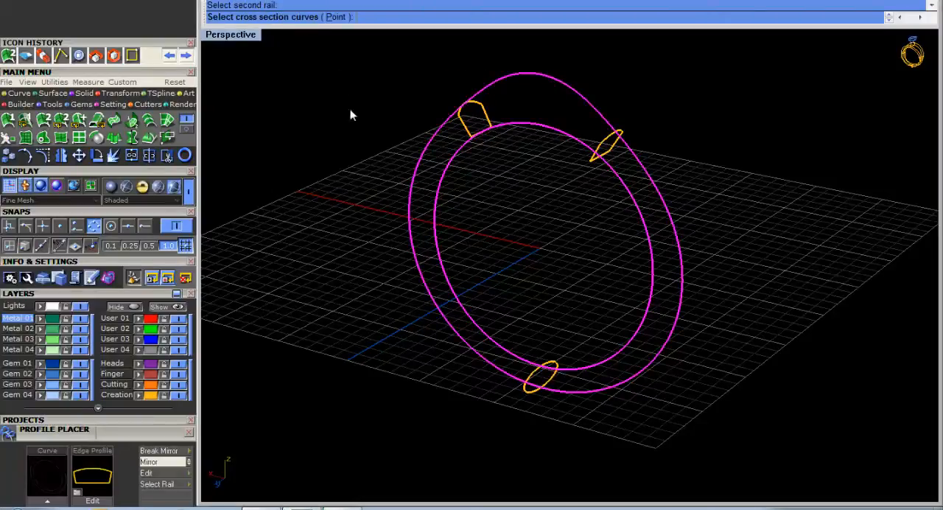
Use the two upper profiles and the bottom ellipse as the sweep's cross sections and accept their curve seams.
right_drag(487, 195, 471, 171)
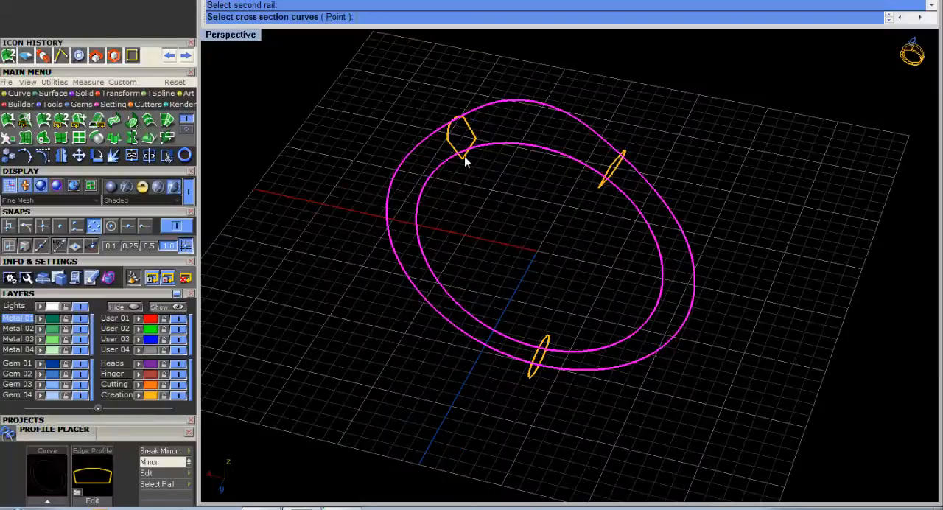
click(465, 161)
right_drag(579, 211, 583, 210)
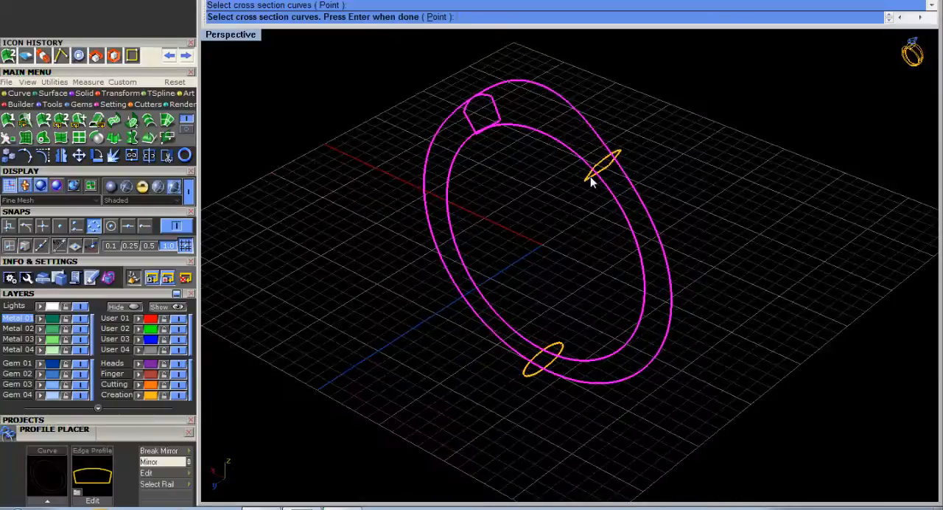
click(591, 182)
click(541, 364)
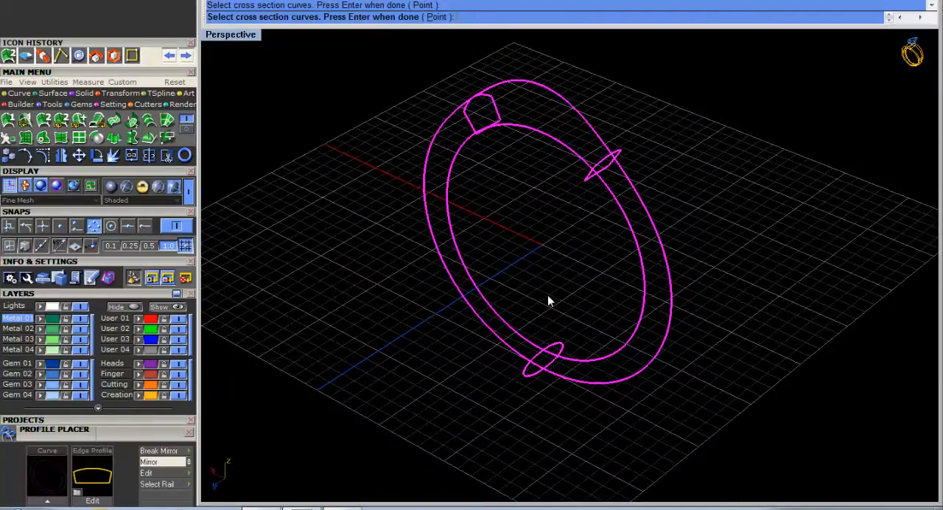
key(Return)
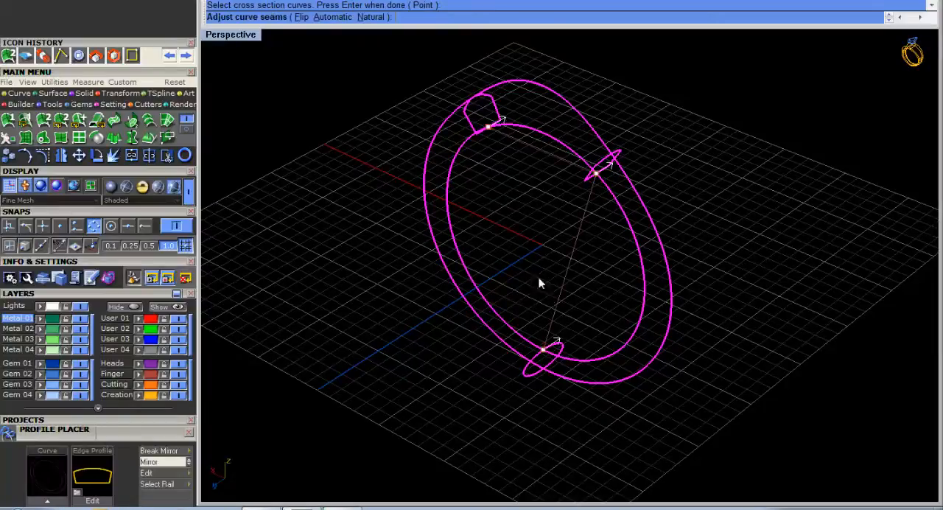
right_drag(556, 205, 520, 235)
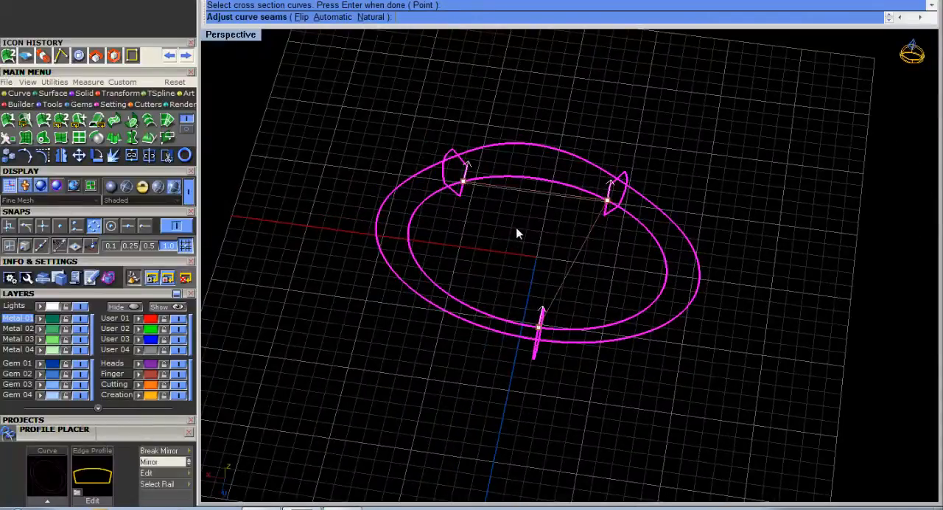
key(Return)
Preview the sweep with the Closed sweep option turned off, and preview it again with the option restored.
right_drag(632, 288, 496, 179)
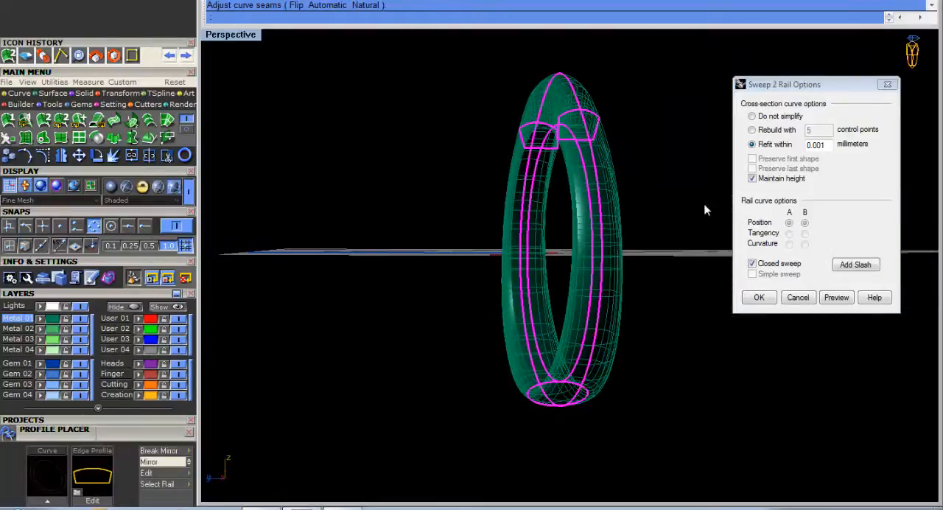
right_drag(587, 206, 708, 208)
click(765, 265)
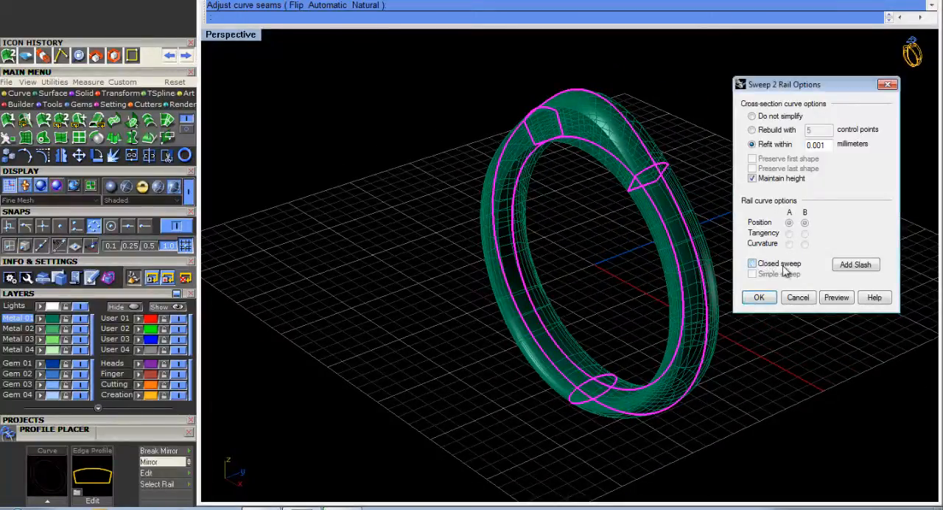
click(836, 297)
right_drag(539, 259, 375, 253)
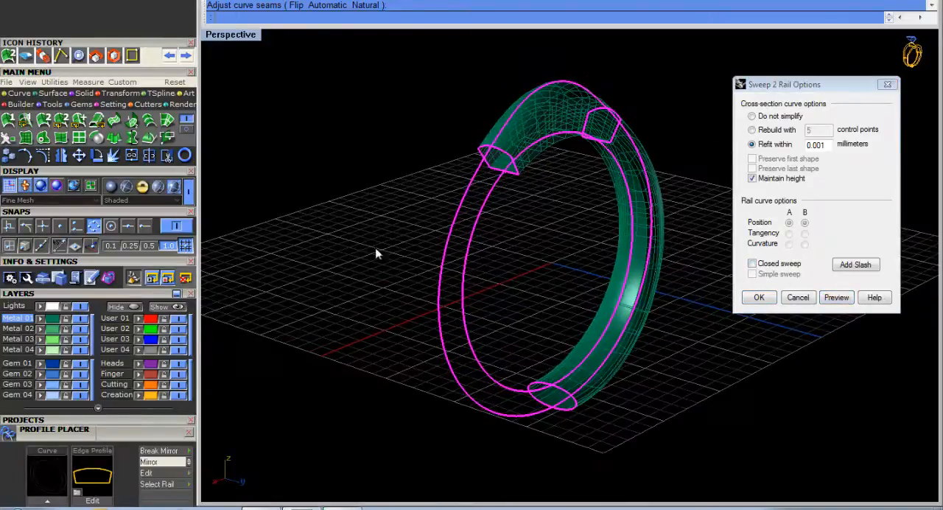
right_drag(578, 265, 558, 301)
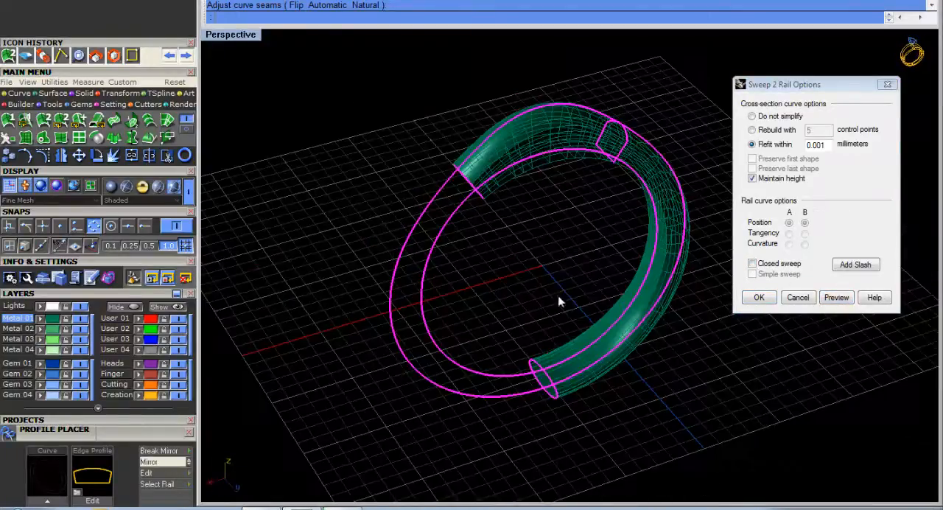
click(753, 264)
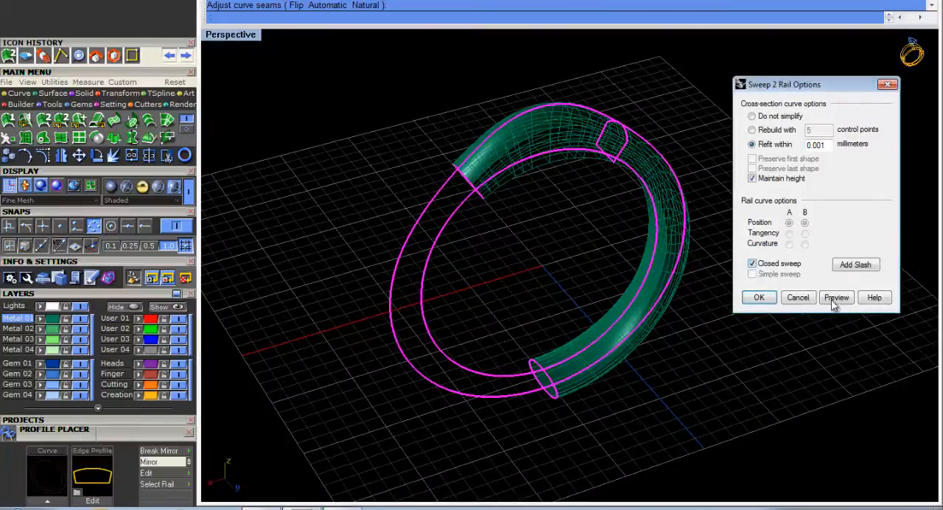
click(837, 297)
Preview the sweep with Maintain height turned off, and preview it again with the option restored.
click(760, 179)
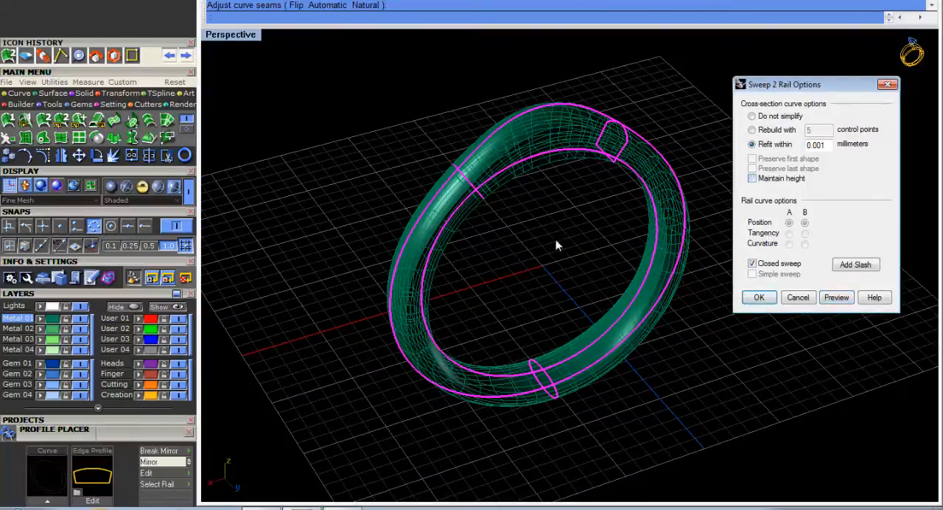
right_drag(556, 243, 689, 256)
click(844, 306)
right_drag(544, 247, 575, 210)
click(765, 183)
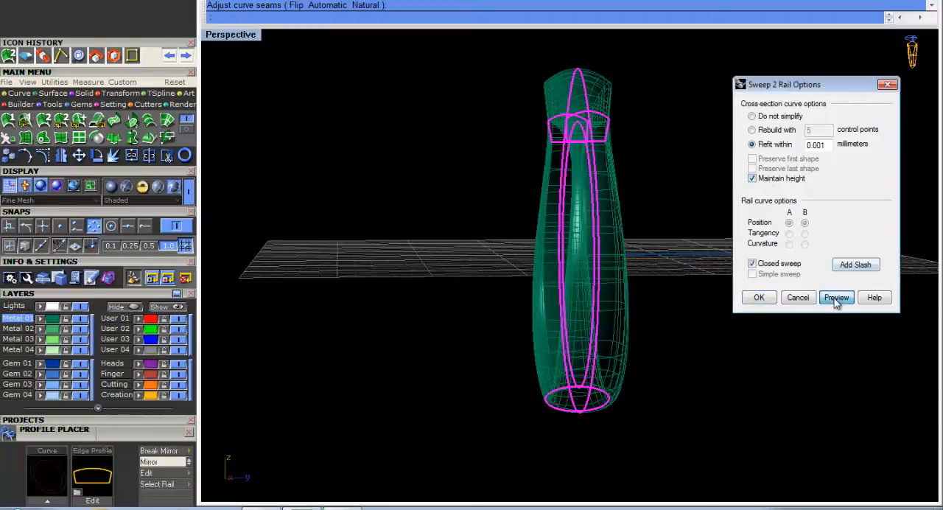
click(837, 297)
right_drag(488, 132, 575, 147)
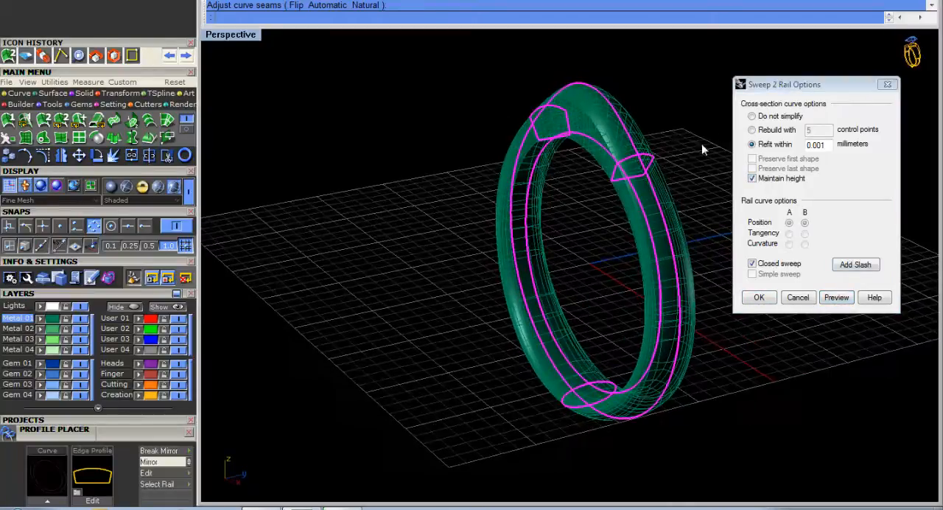
Preview the sweep with its cross-section curves set to Do not simplify.
click(776, 118)
click(836, 297)
right_drag(576, 212, 533, 193)
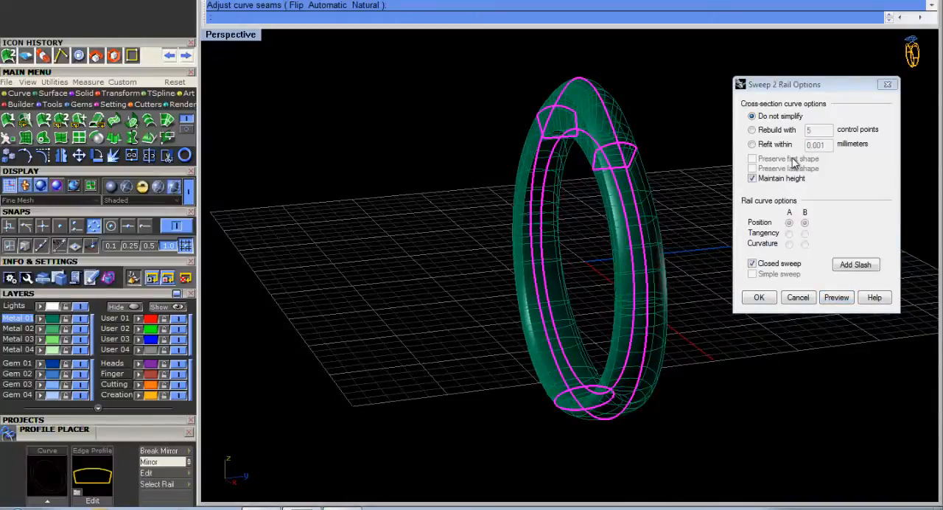
right_drag(595, 199, 457, 168)
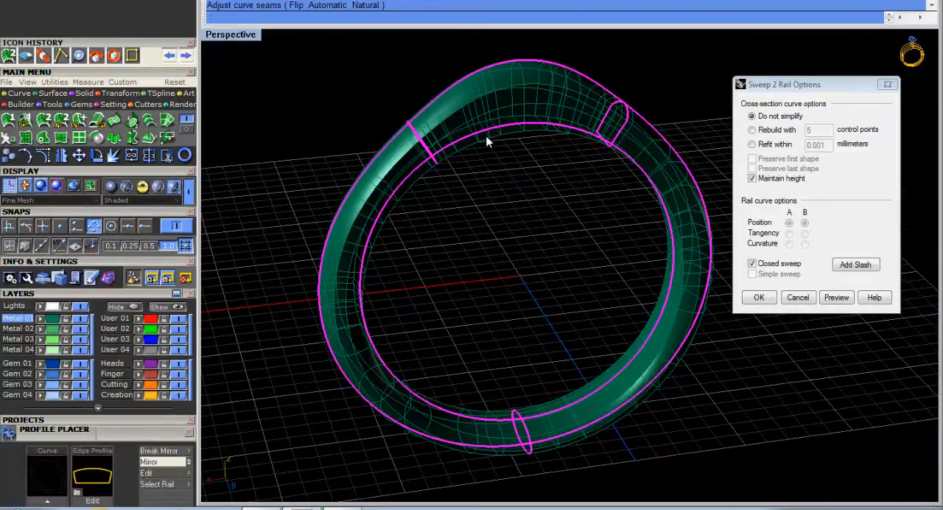
Preview the sweep with its cross-section curves rebuilt with 5 control points and inspect the ring.
click(778, 135)
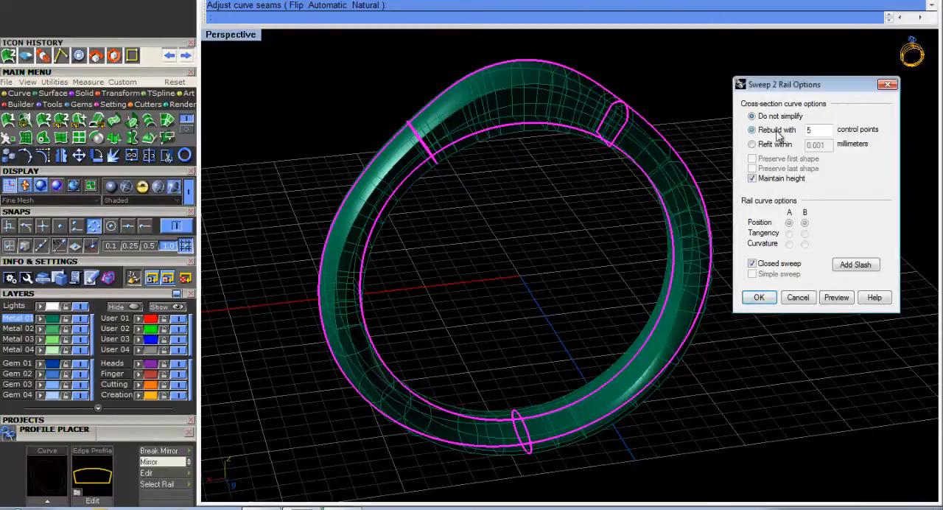
click(836, 297)
right_drag(569, 218, 544, 94)
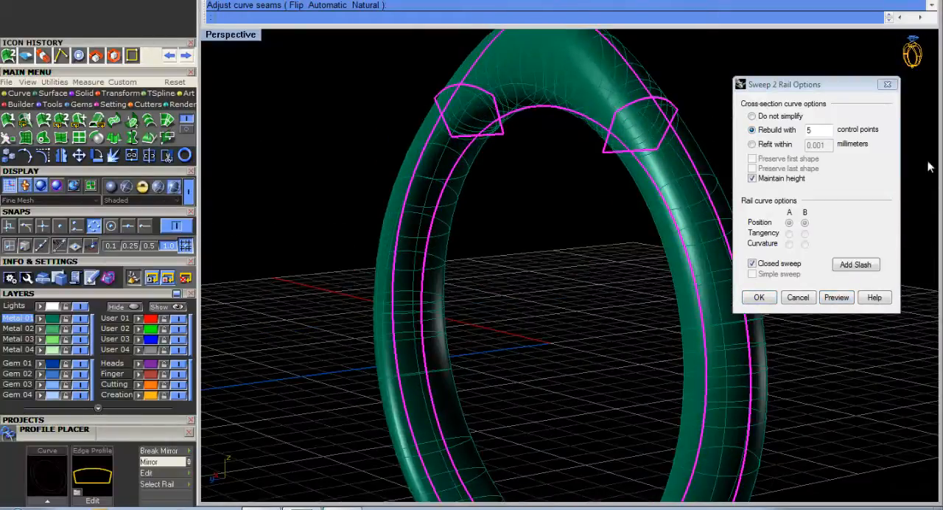
Preview the sweep with its cross-section curves rebuilt with 15 control points and inspect how it follows the upper profiles.
click(813, 132)
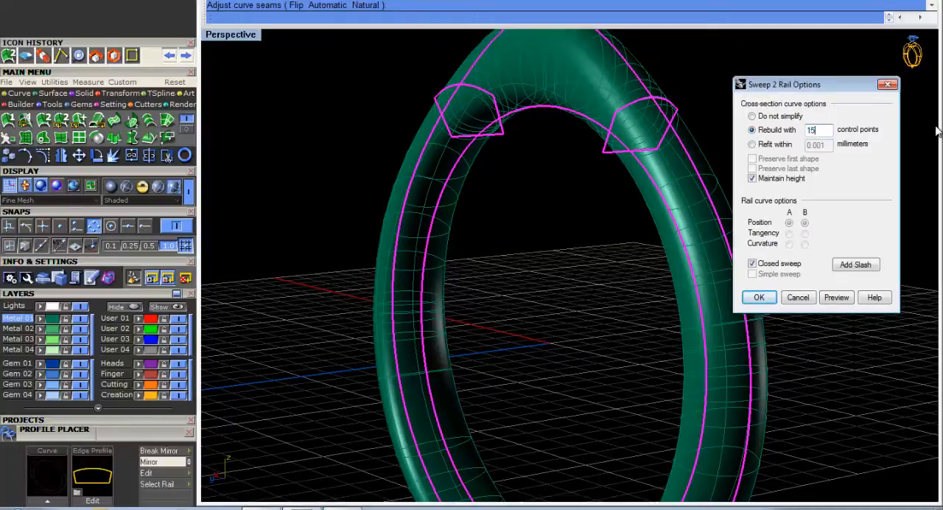
click(836, 297)
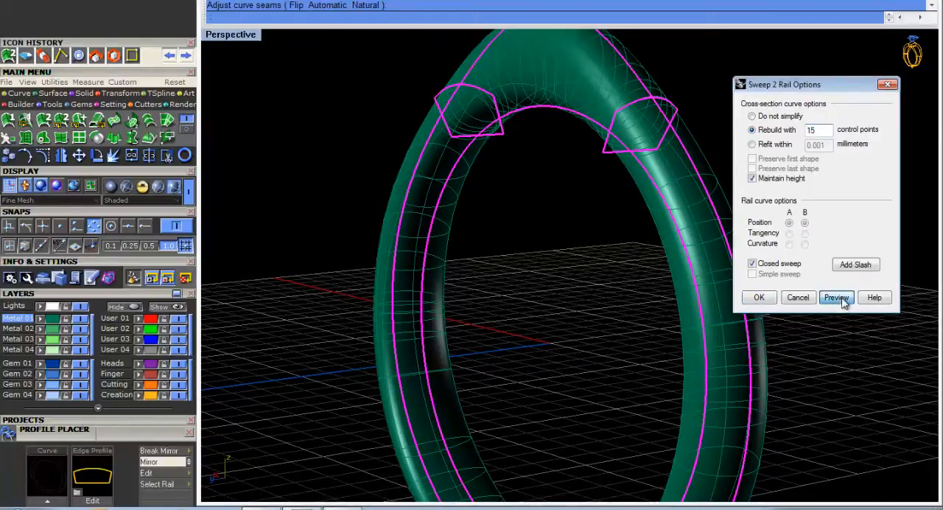
right_drag(654, 199, 625, 153)
scroll(594, 171, down, 4)
scroll(604, 126, up, 3)
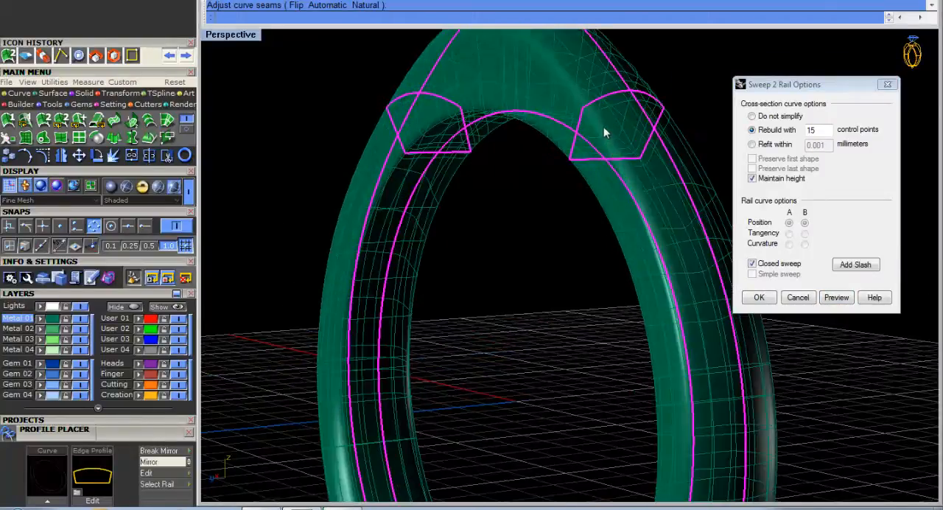
right_drag(648, 177, 793, 147)
Preview the sweep with its cross-section curves refit within 0.001 mm and inspect the surface around the upper profiles.
click(753, 144)
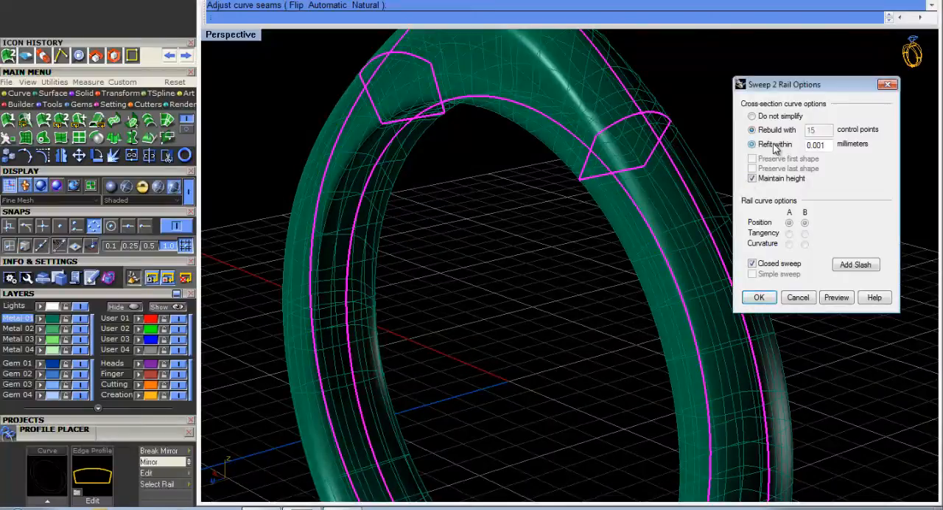
click(836, 304)
right_drag(705, 302, 534, 221)
scroll(534, 271, down, 5)
scroll(543, 193, up, 6)
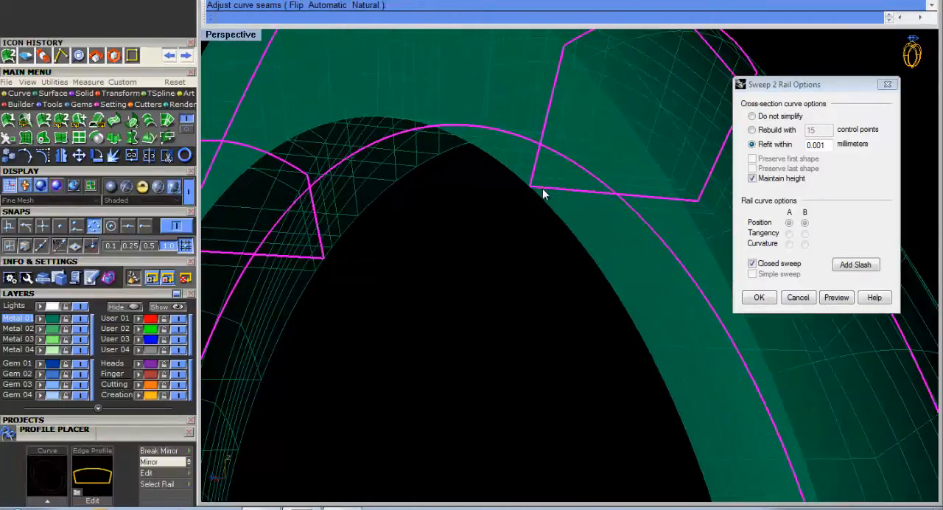
scroll(536, 191, down, 2)
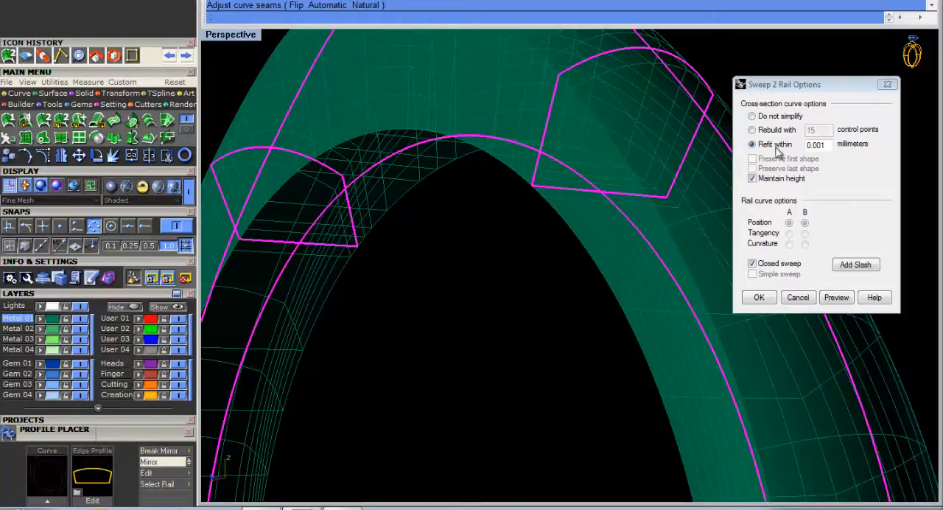
right_drag(639, 222, 619, 235)
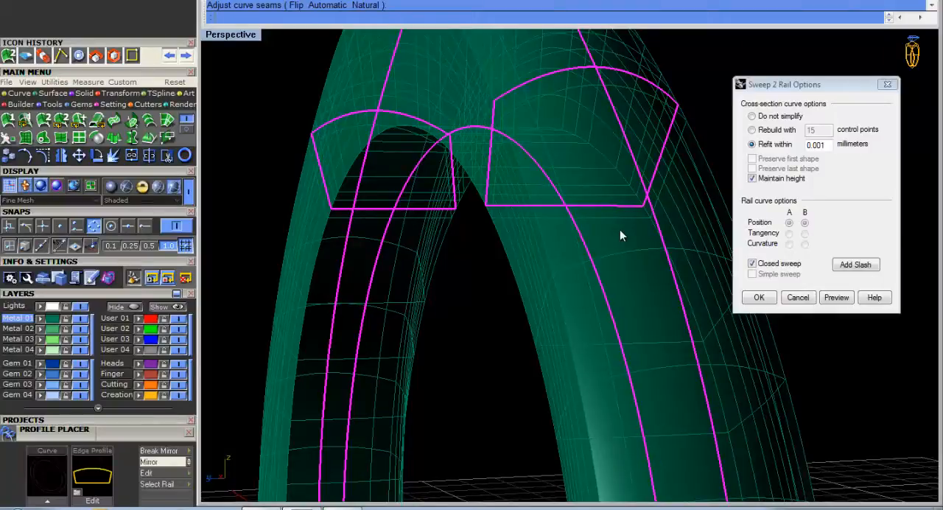
right_drag(620, 234, 611, 275)
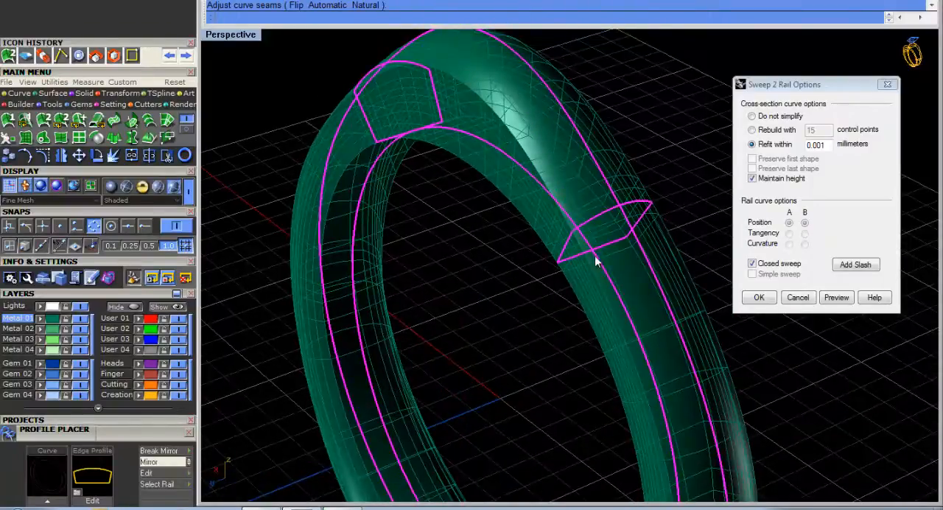
scroll(566, 222, down, 6)
right_drag(560, 221, 676, 296)
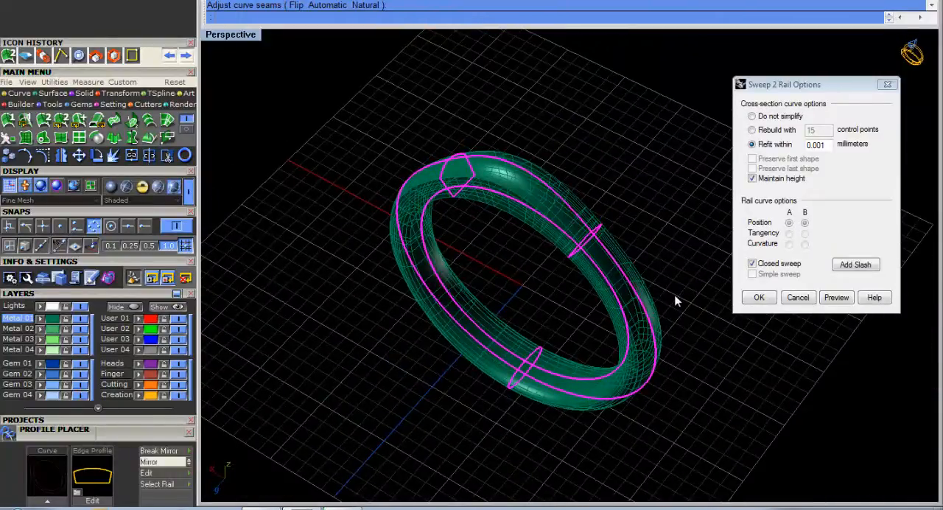
Preview the sweep again with Refit within 0.001 mm and accept it to create the ring surface.
click(773, 117)
click(772, 146)
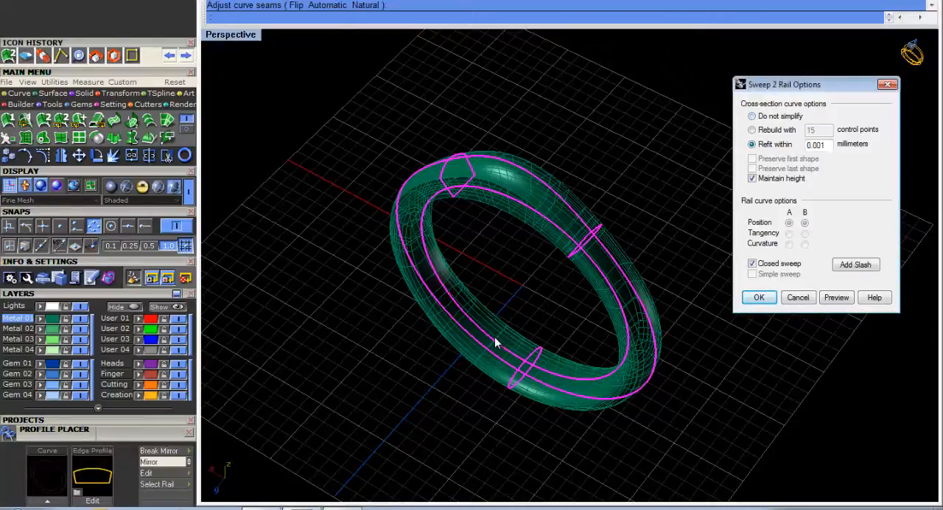
right_drag(496, 343, 479, 238)
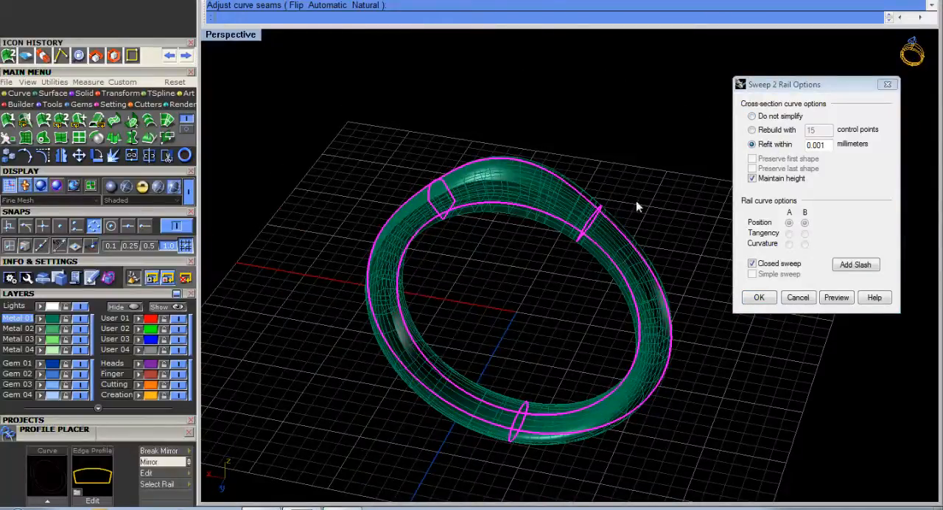
click(838, 298)
click(760, 297)
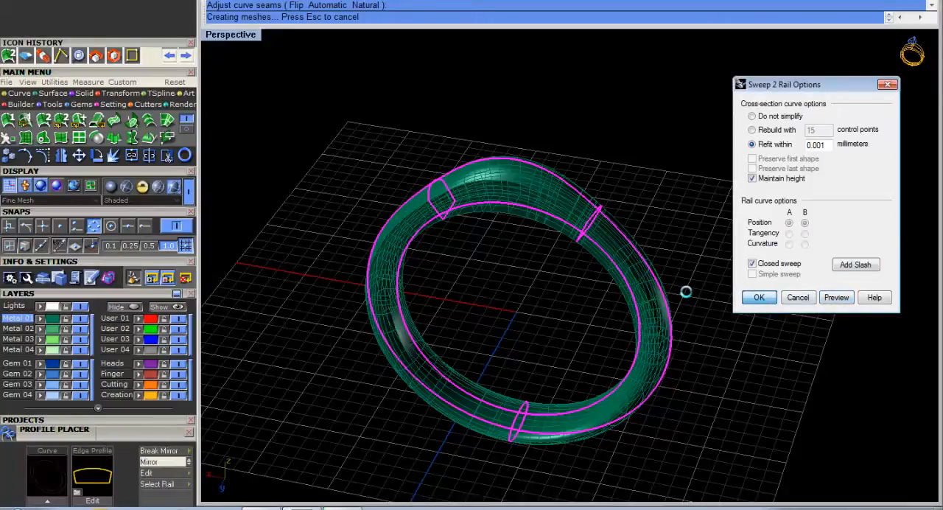
right_drag(626, 249, 569, 224)
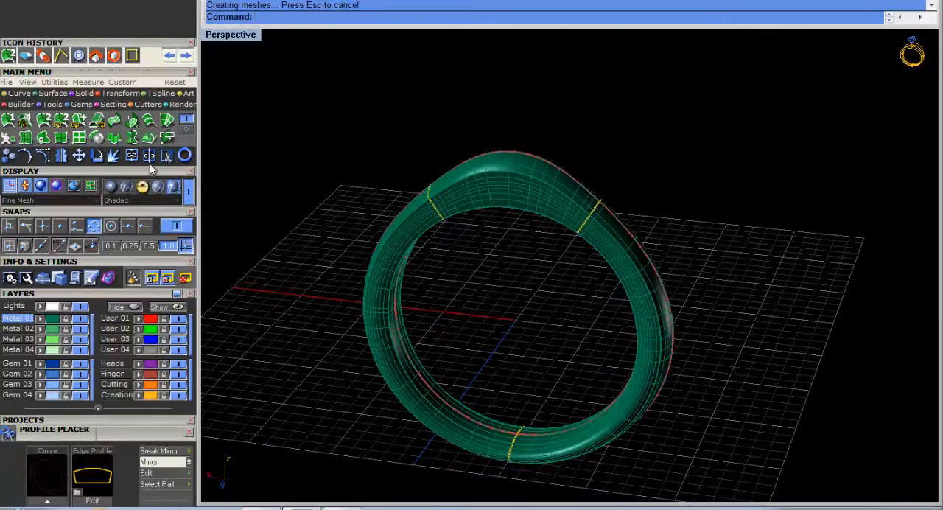
Load a round diamond gem of 5.4 mm diameter at the centre of the ring with Gem Loader.
click(81, 105)
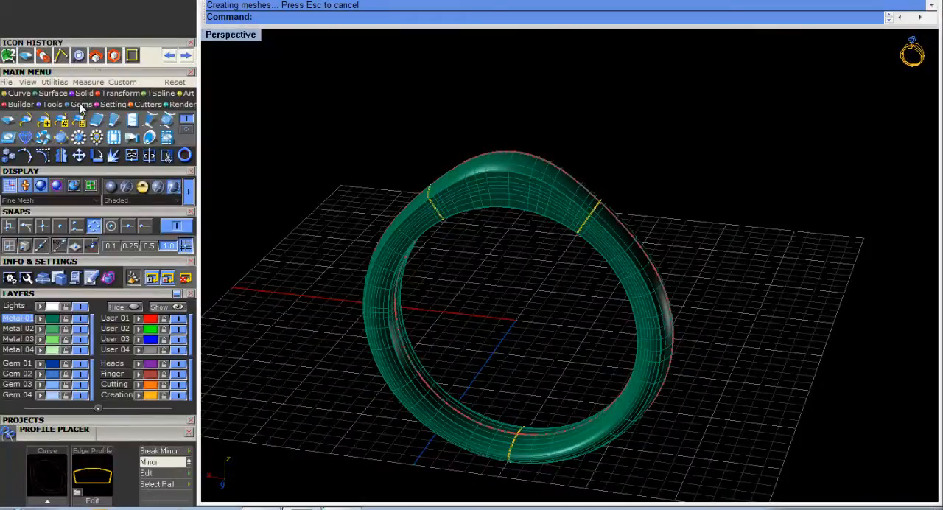
click(9, 125)
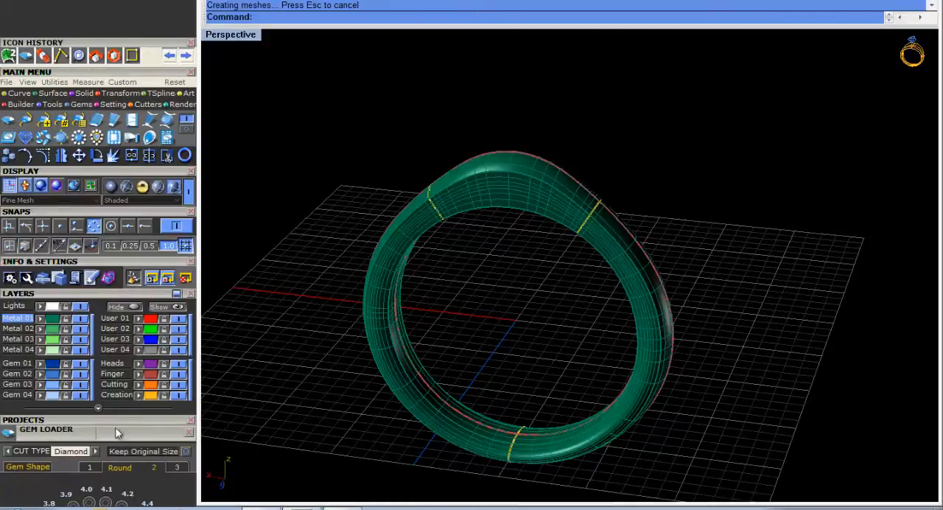
drag(116, 433, 136, 80)
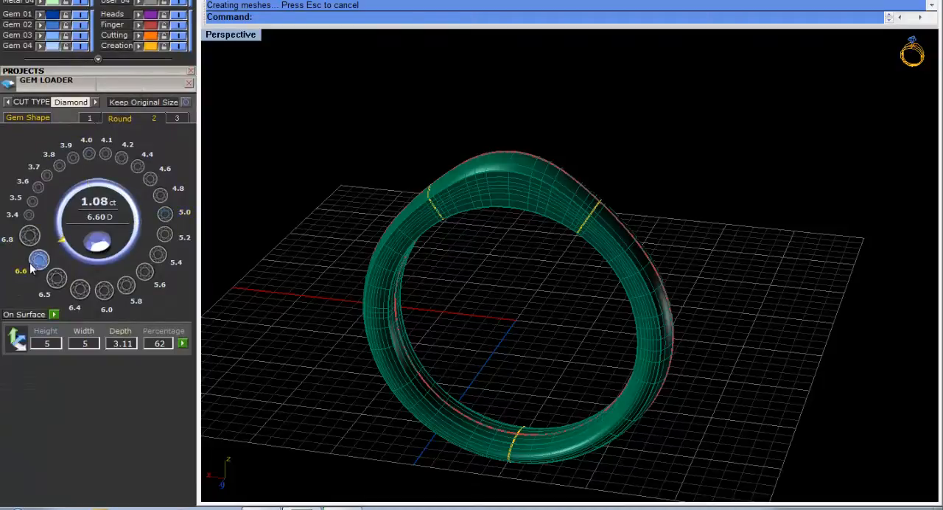
click(104, 292)
click(56, 279)
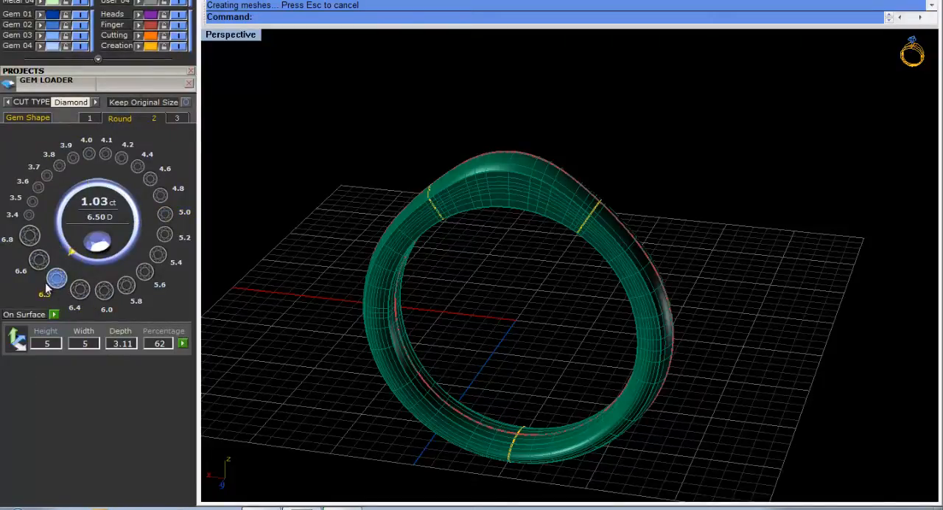
click(158, 258)
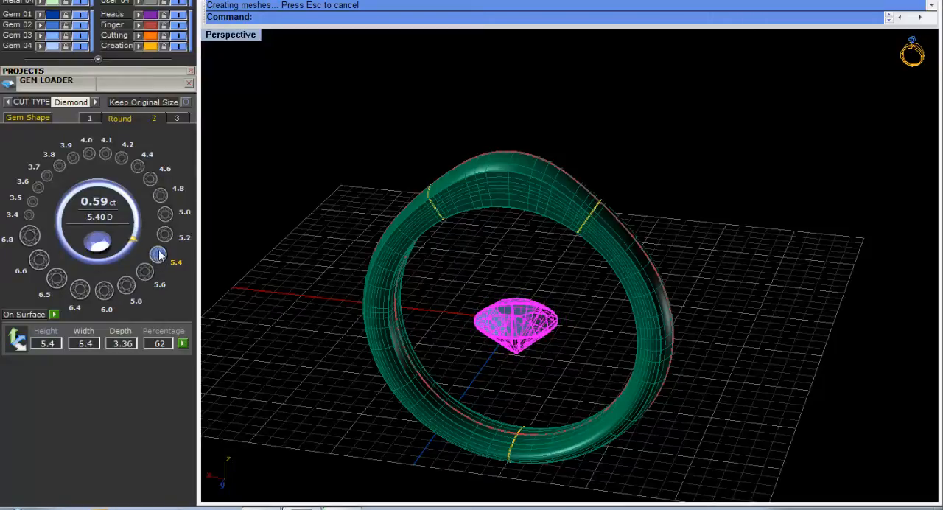
right_drag(535, 290, 560, 302)
click(555, 287)
right_drag(535, 335, 565, 337)
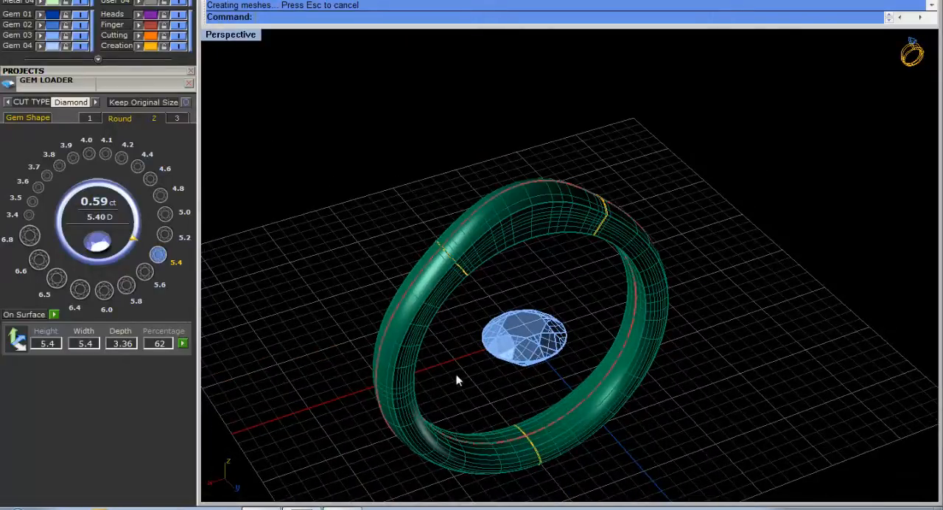
Raise the round gem vertically from the ring's centre to above the top of the band.
right_drag(457, 381, 535, 360)
scroll(683, 333, down, 8)
scroll(542, 357, up, 8)
click(533, 351)
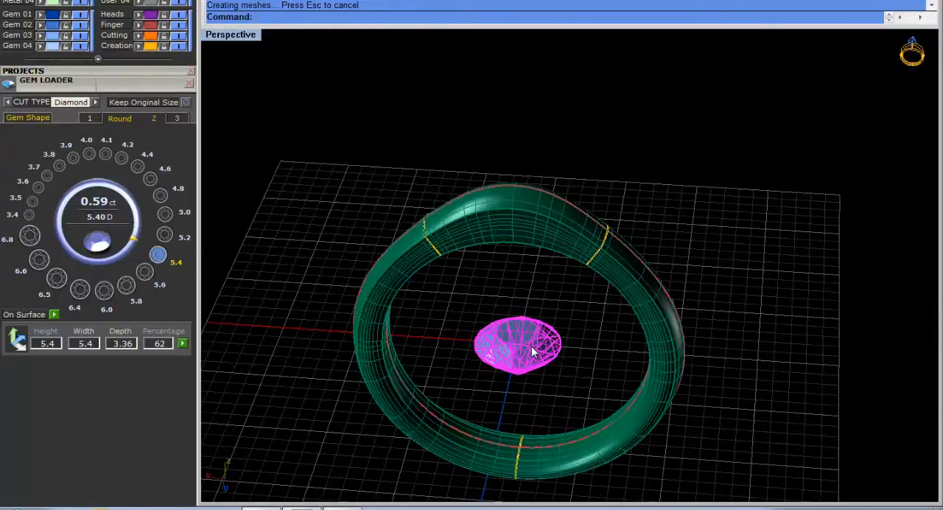
middle_click(505, 334)
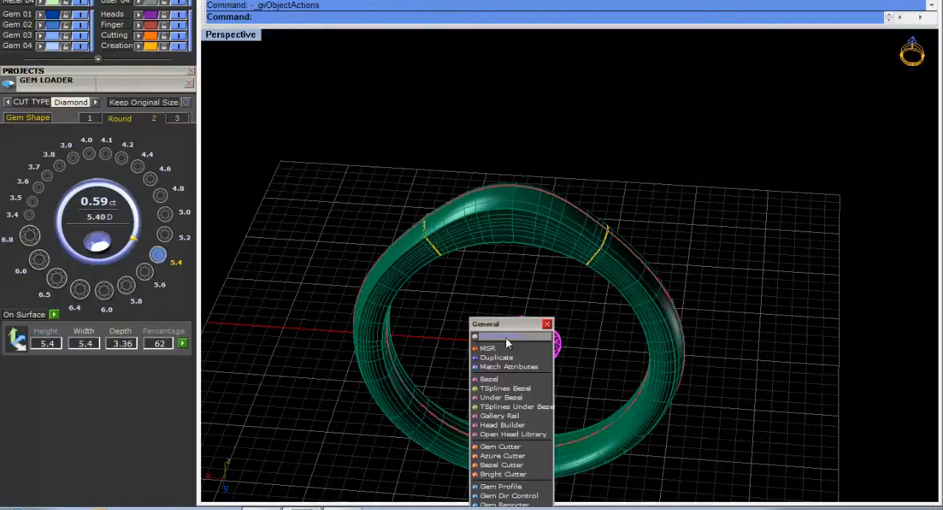
click(516, 348)
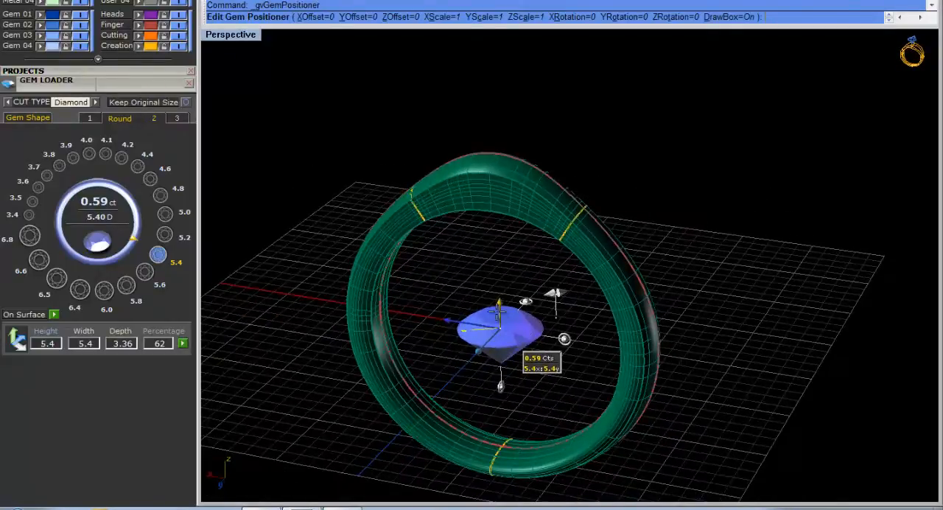
drag(499, 301, 484, 110)
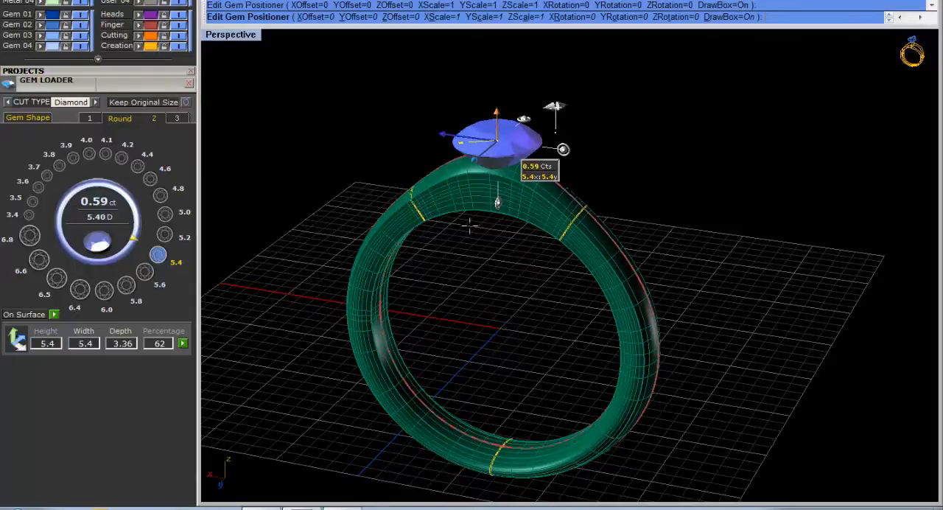
Lower the gem slightly toward the top of the band and accept its position.
right_drag(472, 332, 512, 290)
scroll(512, 290, down, 4)
scroll(504, 134, up, 8)
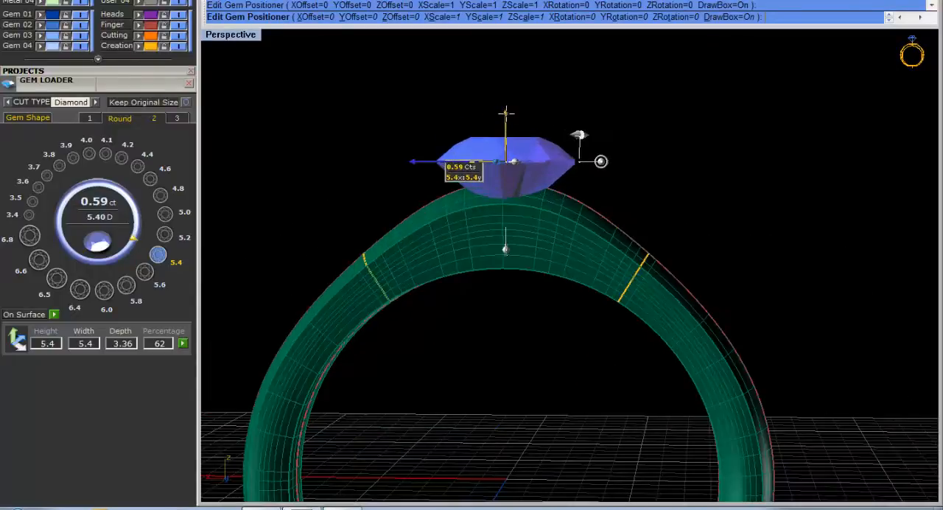
drag(506, 114, 505, 120)
right_click(544, 146)
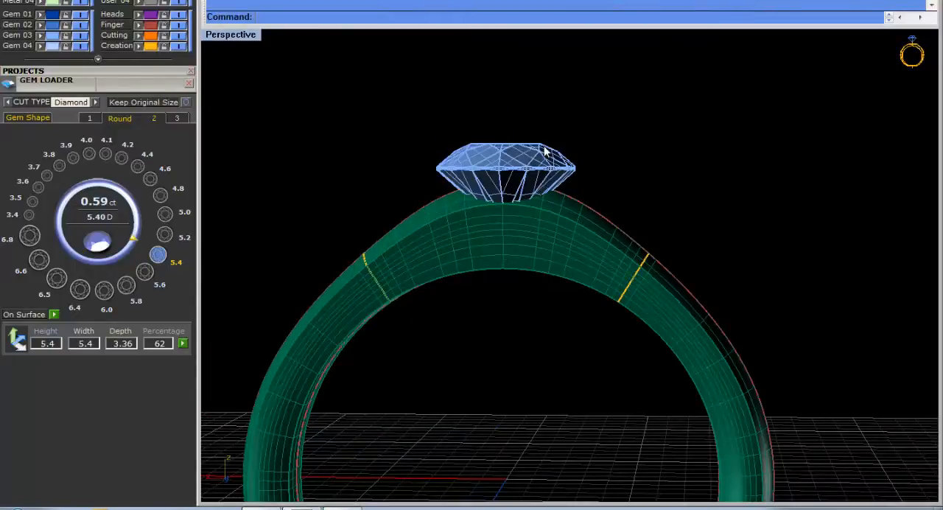
Start a bezel around the gem on top of the ring with Bezel Builder.
right_drag(572, 199, 505, 148)
key(Escape)
click(505, 145)
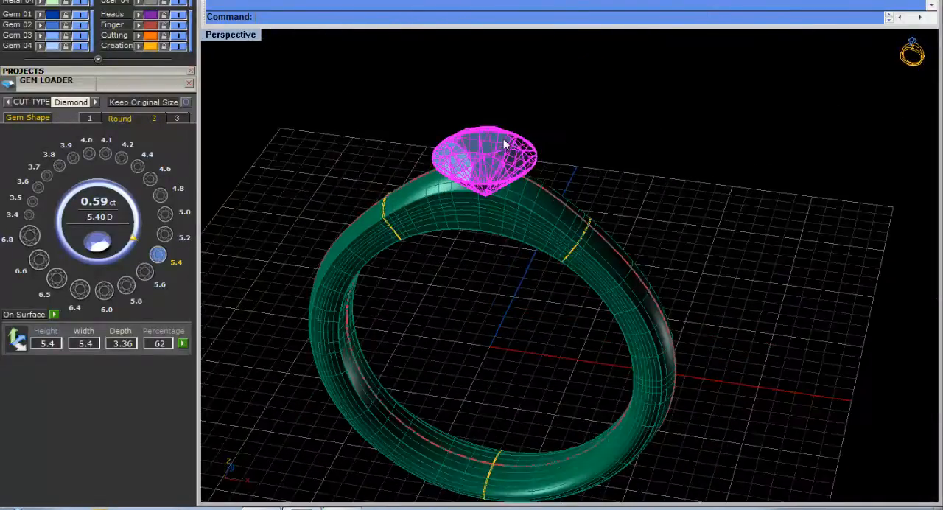
middle_click(505, 145)
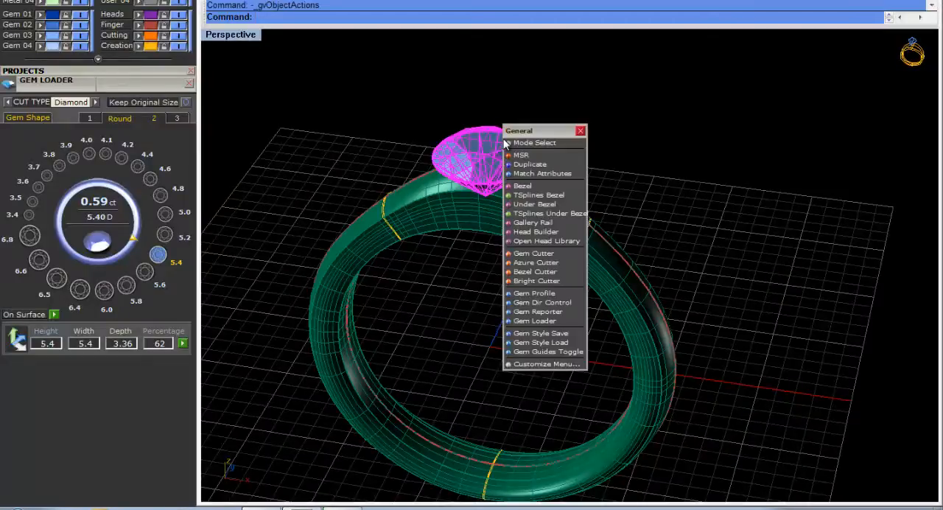
click(552, 191)
Shrink the bezel around the gem to a bezel scale of about 101%.
right_drag(477, 288, 509, 178)
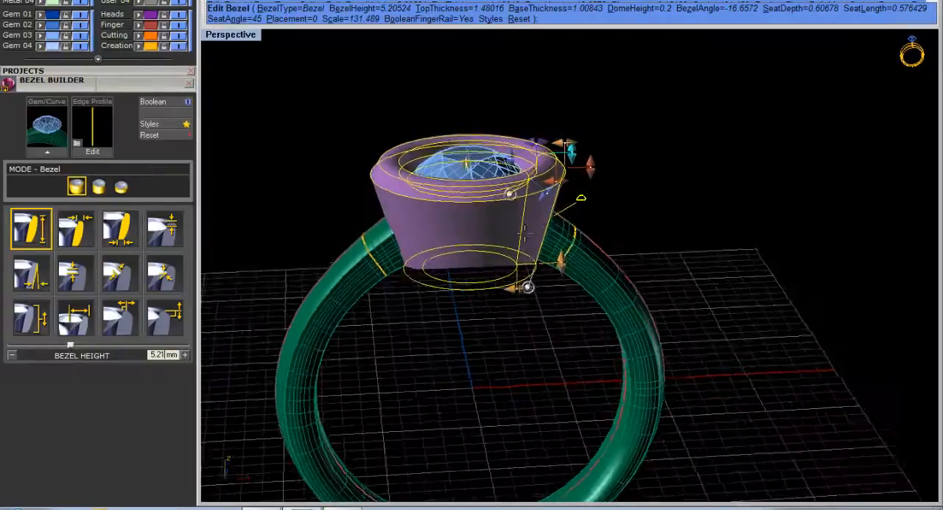
scroll(508, 177, up, 4)
shift+right_drag(580, 242, 586, 274)
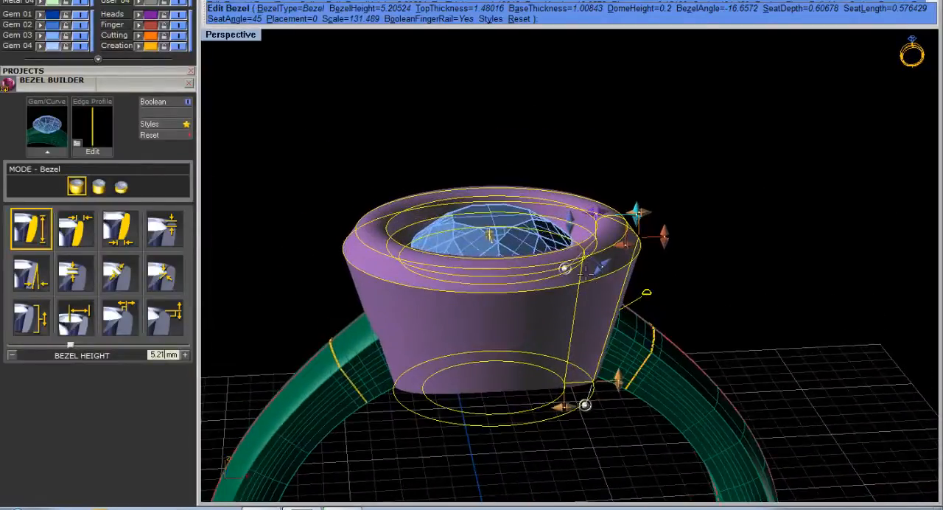
drag(596, 211, 570, 214)
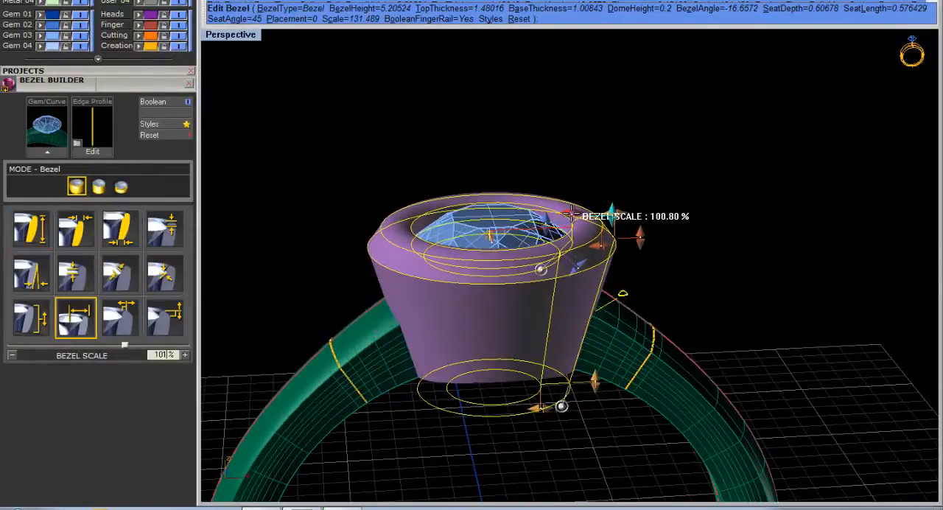
right_drag(573, 215, 376, 269)
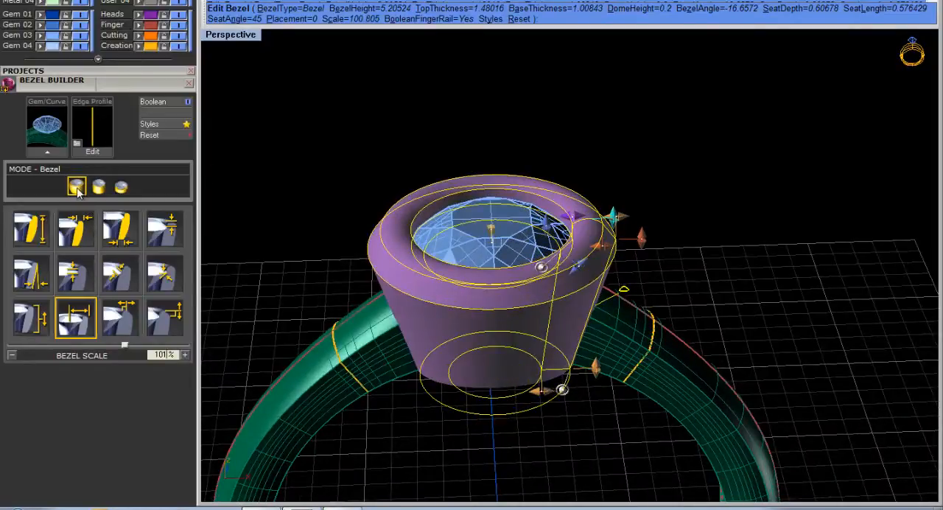
Switch the bezel under the gem to Gallery Rail mode and view it from the front.
click(121, 187)
right_drag(446, 304, 435, 206)
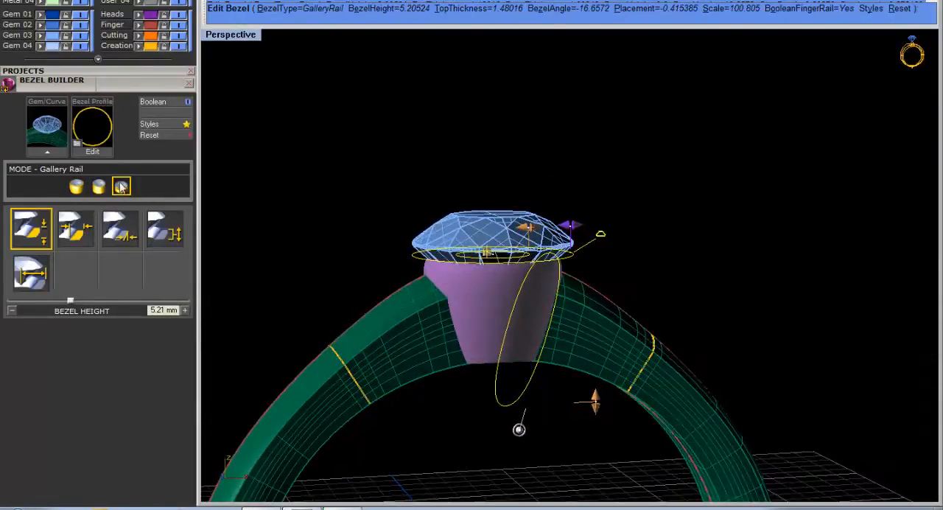
right_drag(392, 257, 574, 227)
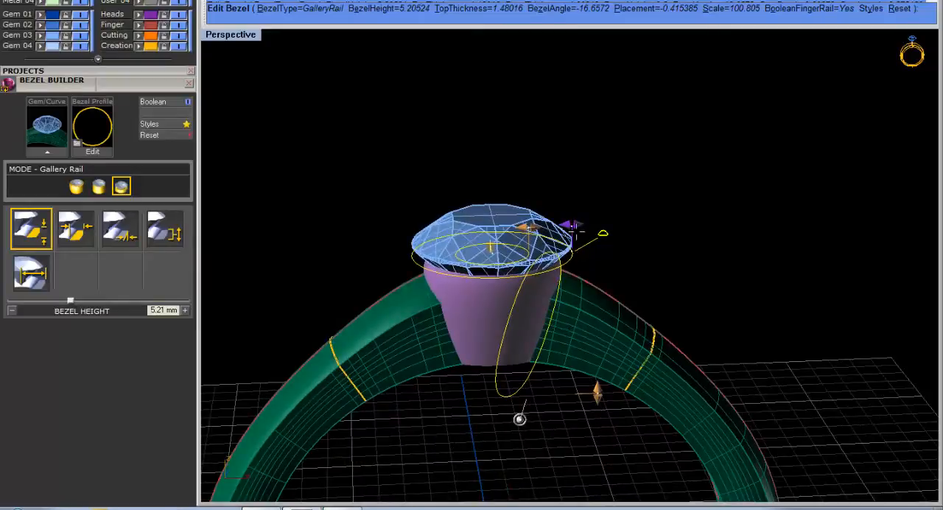
Enlarge the gallery rail bezel around the gem to a scale of about 138% and raise its placement to about 0.63 mm.
drag(573, 224, 594, 224)
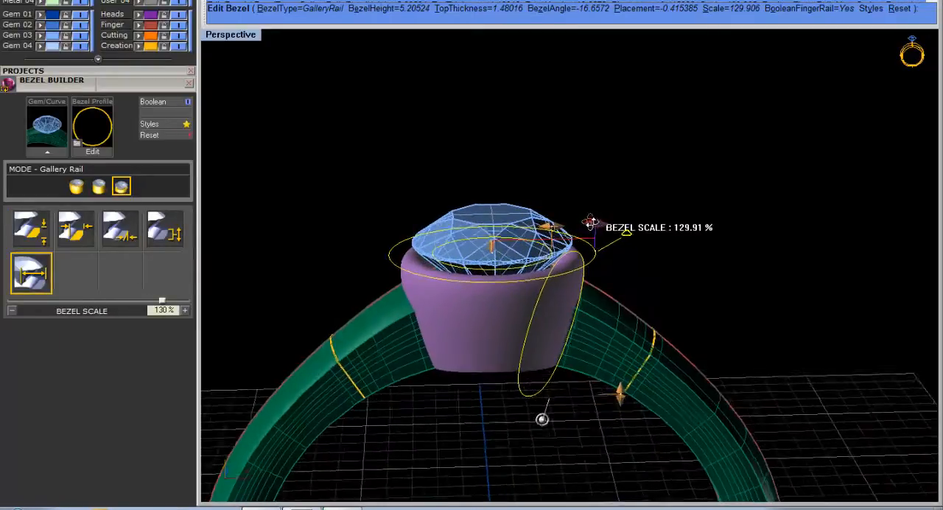
scroll(594, 224, up, 2)
right_drag(495, 308, 472, 247)
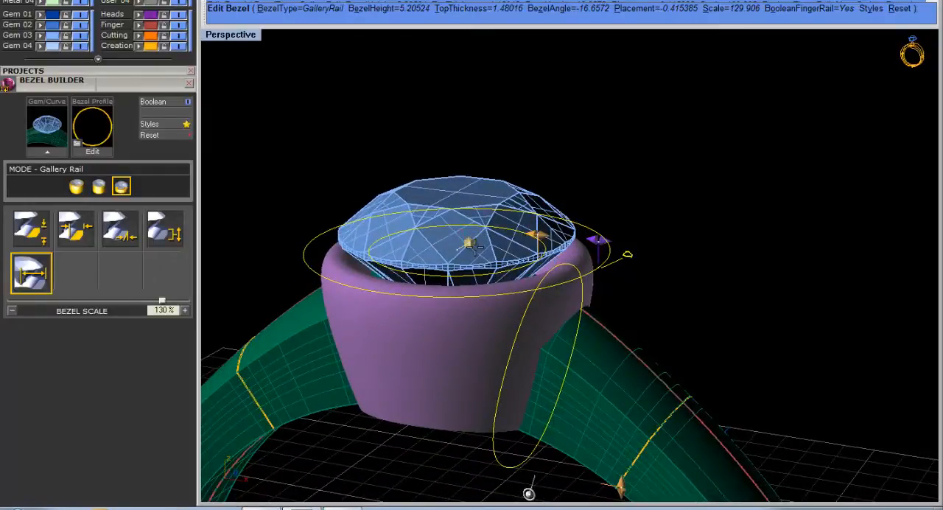
drag(469, 243, 468, 199)
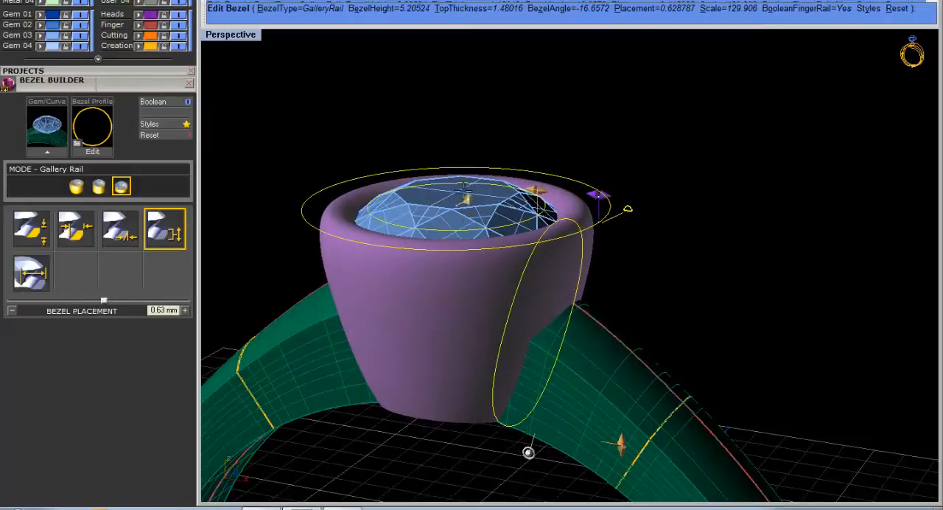
right_drag(549, 240, 603, 193)
drag(601, 191, 607, 192)
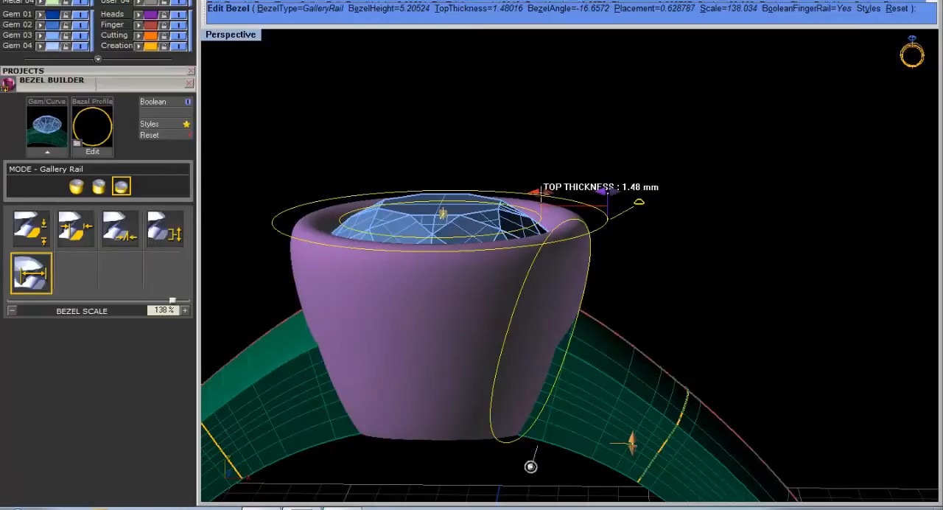
Set the bezel's top thickness to about 1.72 mm and accept the bezel.
drag(533, 193, 530, 193)
scroll(531, 194, down, 4)
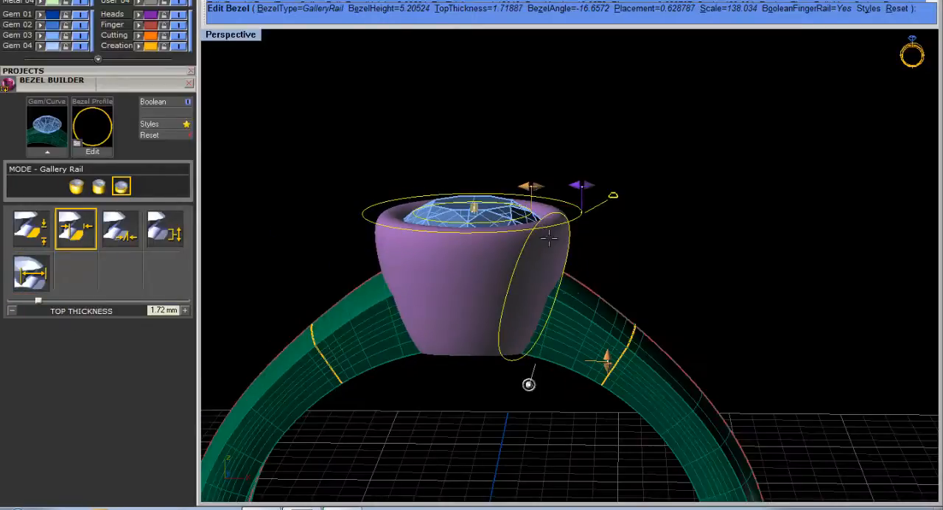
right_drag(532, 195, 512, 160)
scroll(555, 221, up, 4)
scroll(535, 208, down, 4)
right_drag(488, 271, 619, 264)
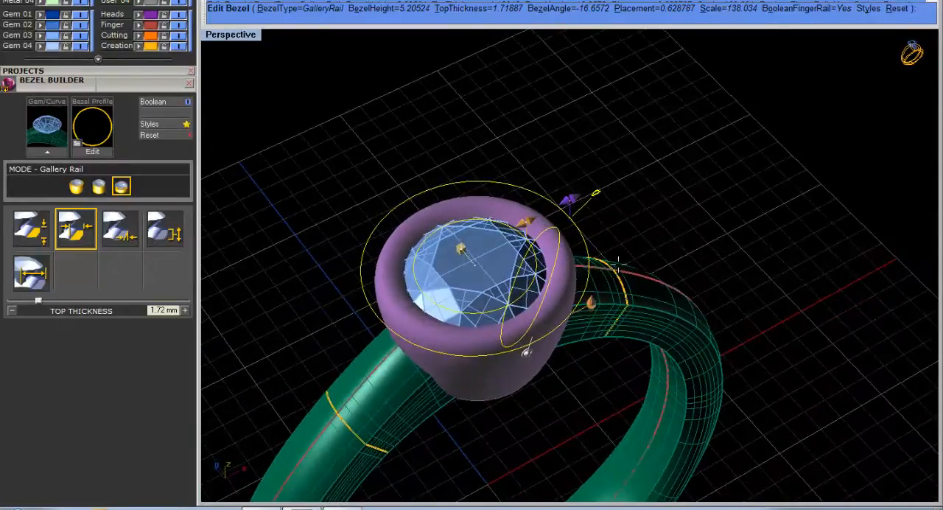
right_click(619, 224)
right_drag(618, 225, 502, 157)
Start the Bezel Cutter on the finished bezel and inspect the cutter preview from both sides of the ring.
click(461, 189)
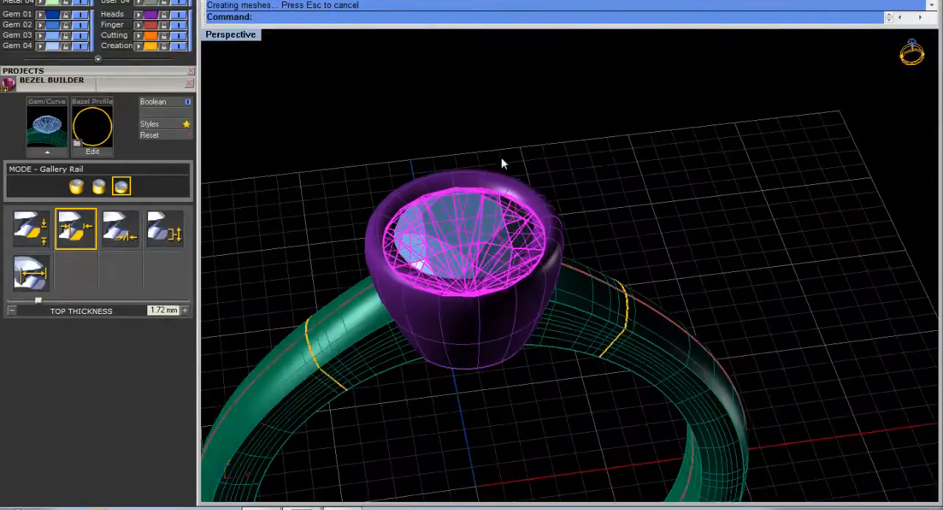
click(623, 213)
right_drag(623, 213, 520, 211)
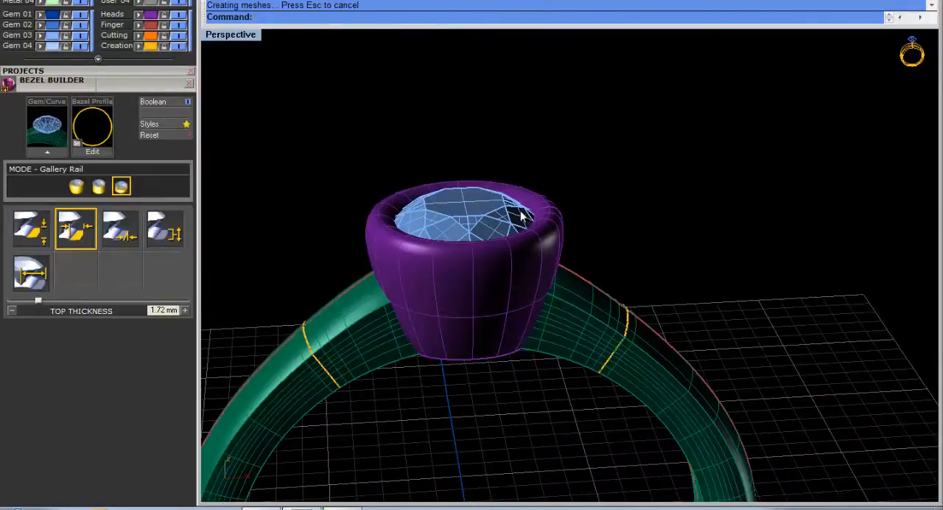
click(536, 196)
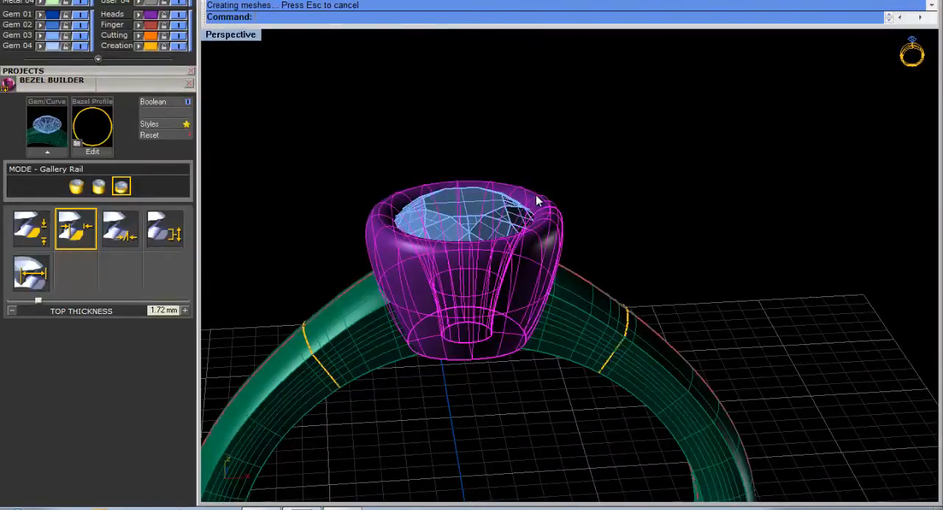
right_click(537, 199)
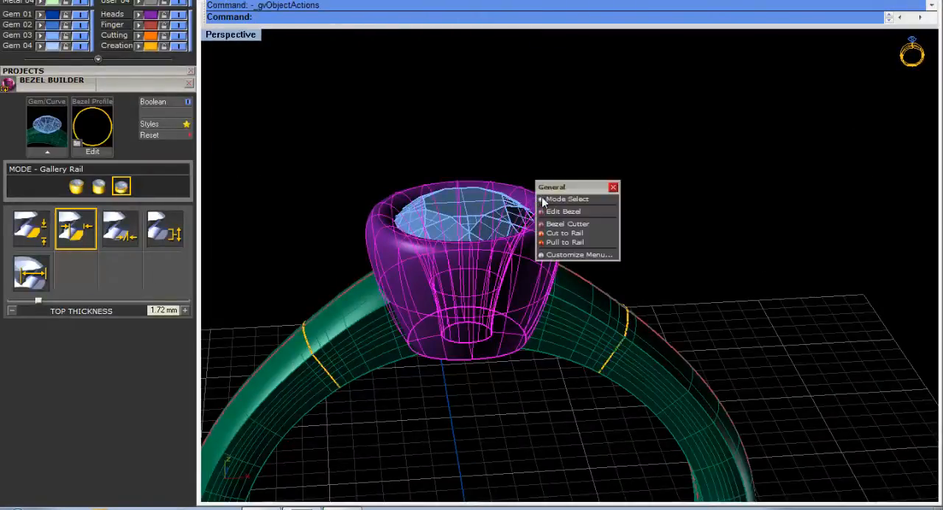
click(600, 224)
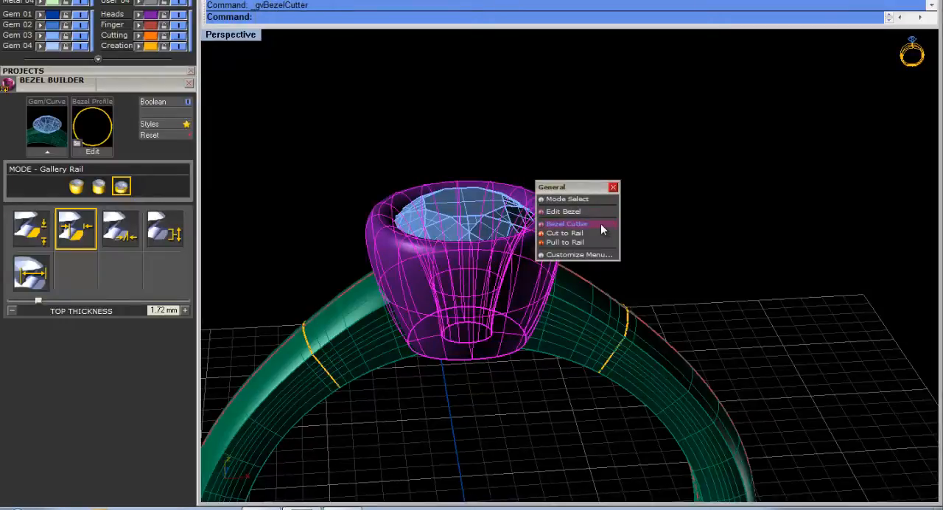
right_drag(578, 222, 616, 207)
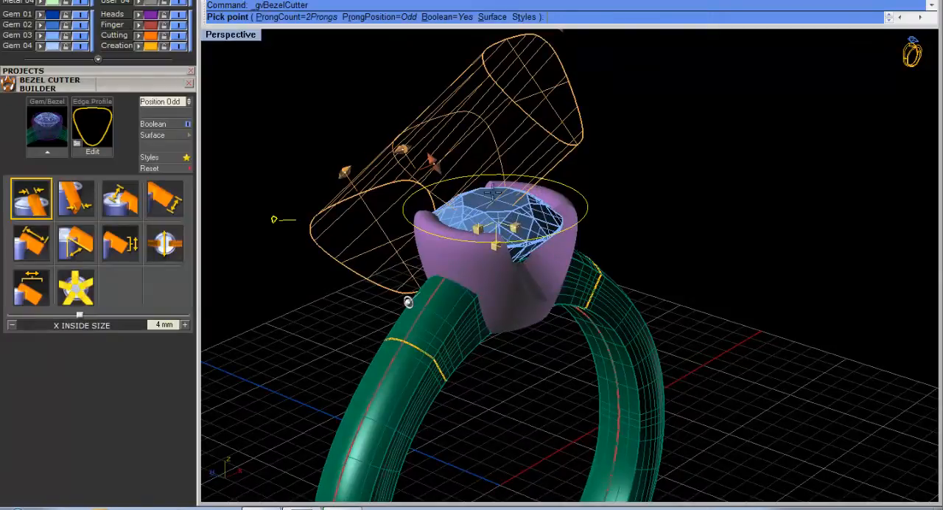
right_drag(331, 226, 283, 204)
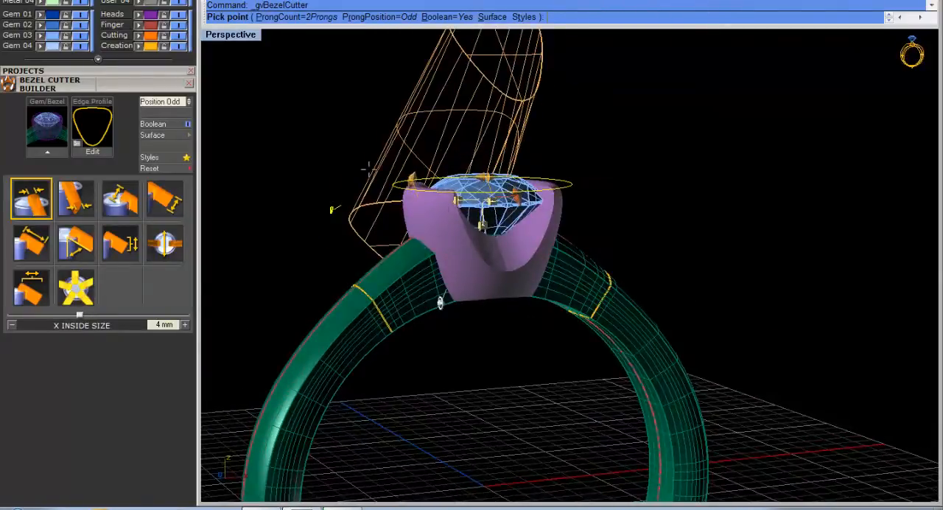
right_drag(350, 212, 547, 258)
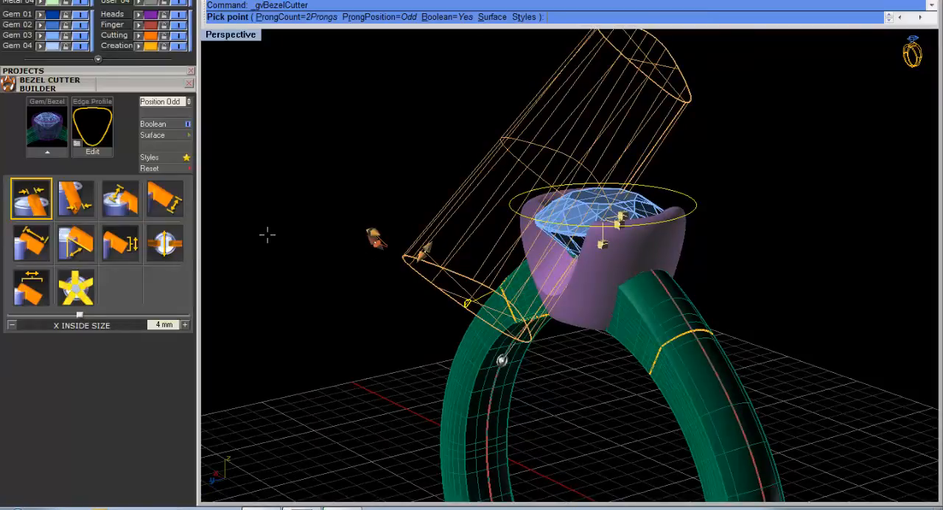
mouse_move(493, 319)
right_down()
mouse_move(507, 309)
mouse_move(489, 324)
mouse_move(477, 320)
right_up()
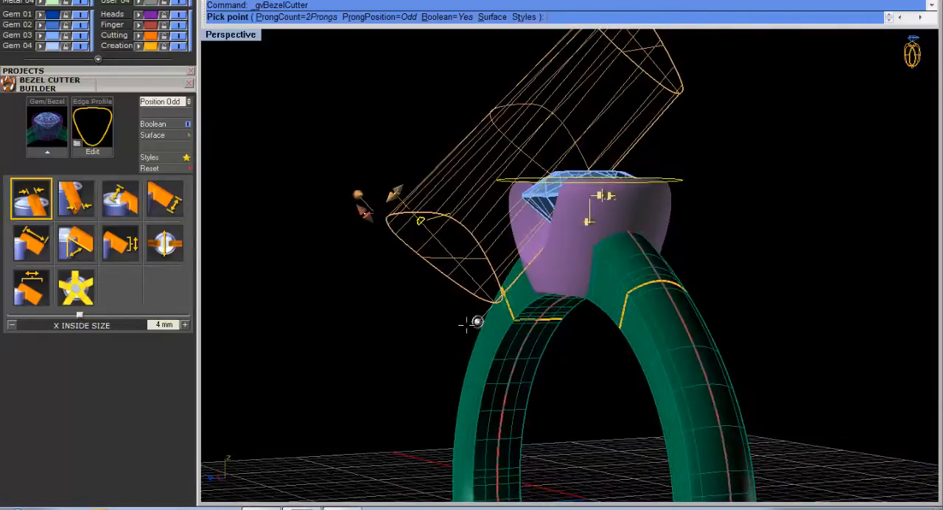
Try six cutters around the bezel and view the ring from above.
click(75, 301)
click(185, 325)
click(185, 325)
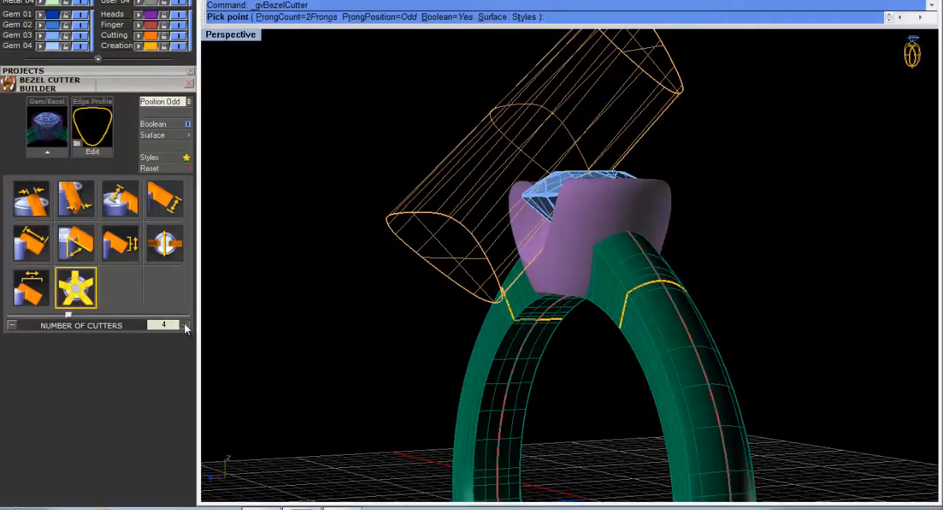
click(185, 325)
click(185, 325)
mouse_move(716, 247)
right_down()
mouse_move(740, 289)
mouse_move(740, 315)
right_up()
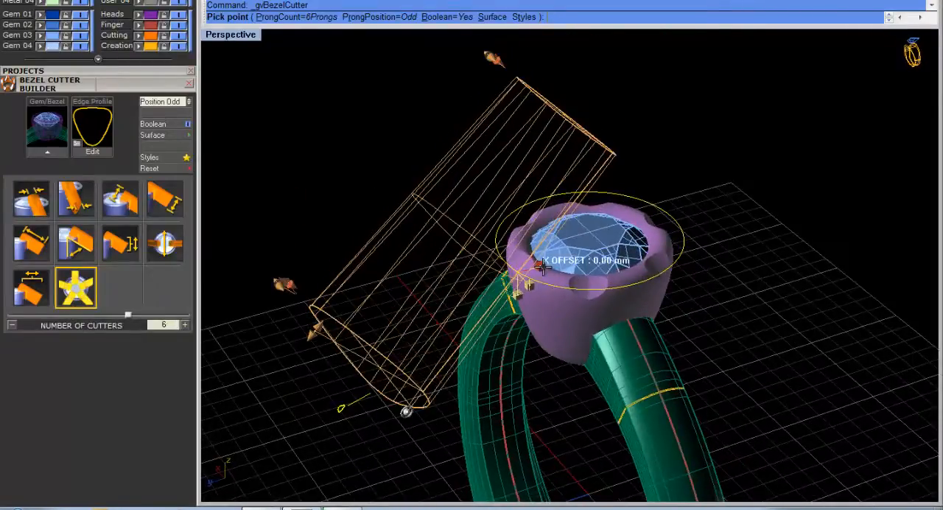
Shift the bezel cutters to a Y offset of about -0.71 mm.
mouse_move(542, 267)
mouse_down()
mouse_move(549, 265)
mouse_move(527, 286)
mouse_move(546, 283)
mouse_move(506, 296)
mouse_move(538, 283)
mouse_up()
right_drag(627, 237, 653, 235)
scroll(696, 260, up, 4)
scroll(538, 206, down, 2)
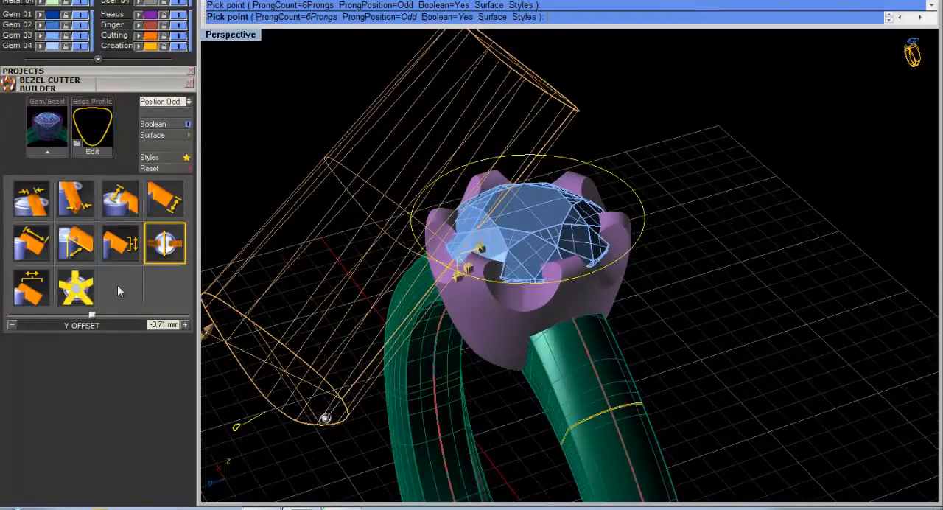
Set the number of bezel cutters to 2, try the Even cutter position and return it to Odd.
click(83, 293)
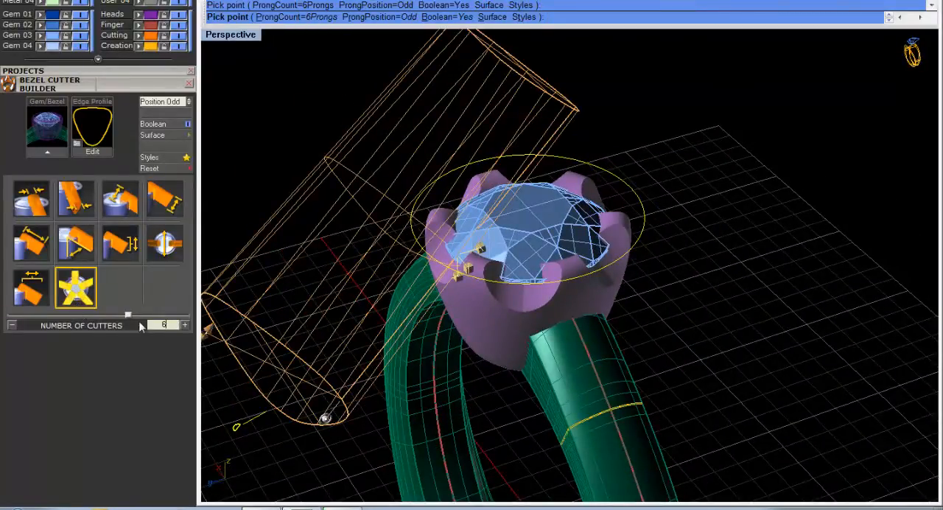
drag(95, 315, 28, 317)
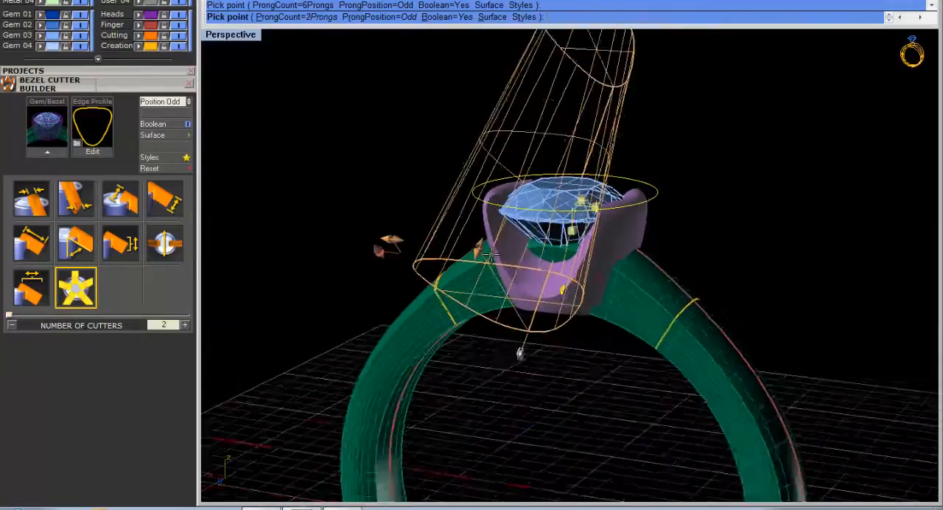
right_drag(410, 206, 328, 207)
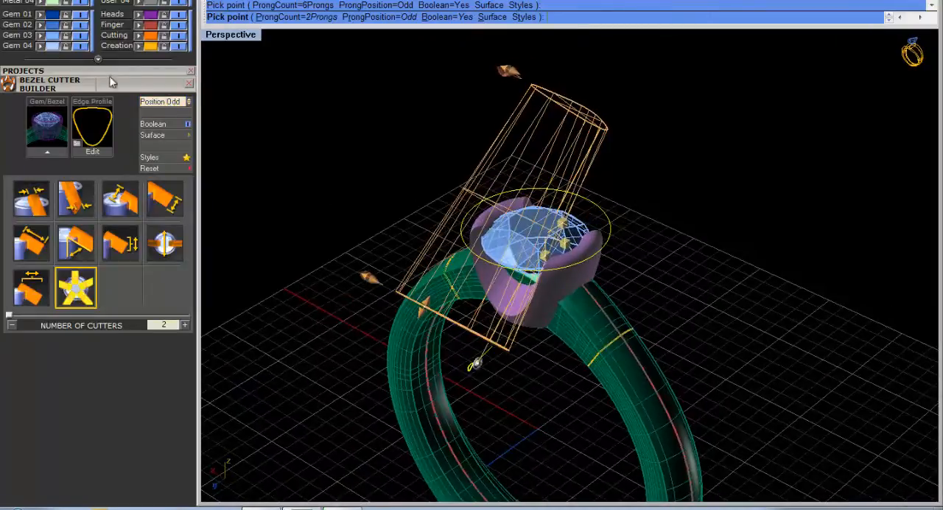
click(163, 103)
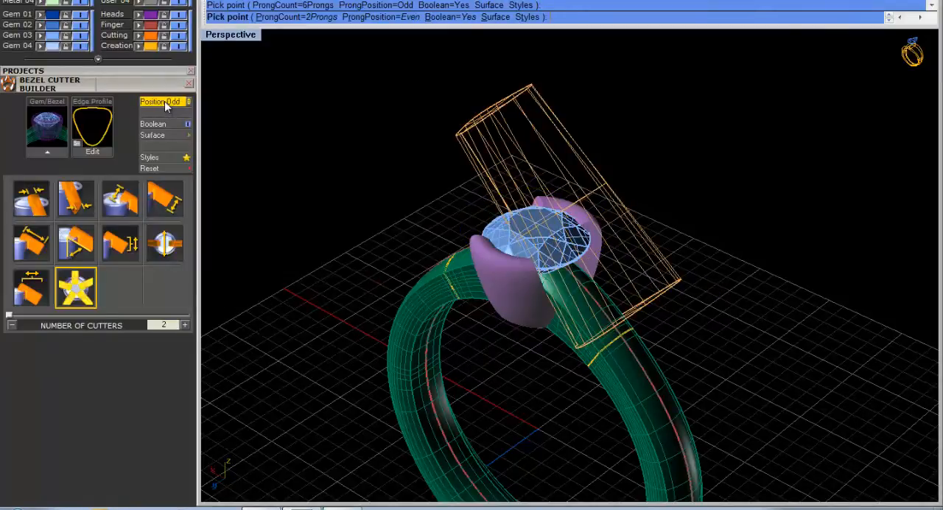
click(164, 101)
Tilt the two bezel cutters to a cutter angle of about 28.4°.
right_drag(291, 155, 521, 266)
drag(463, 306, 442, 269)
mouse_move(473, 280)
right_down()
mouse_move(565, 289)
mouse_move(550, 386)
right_up()
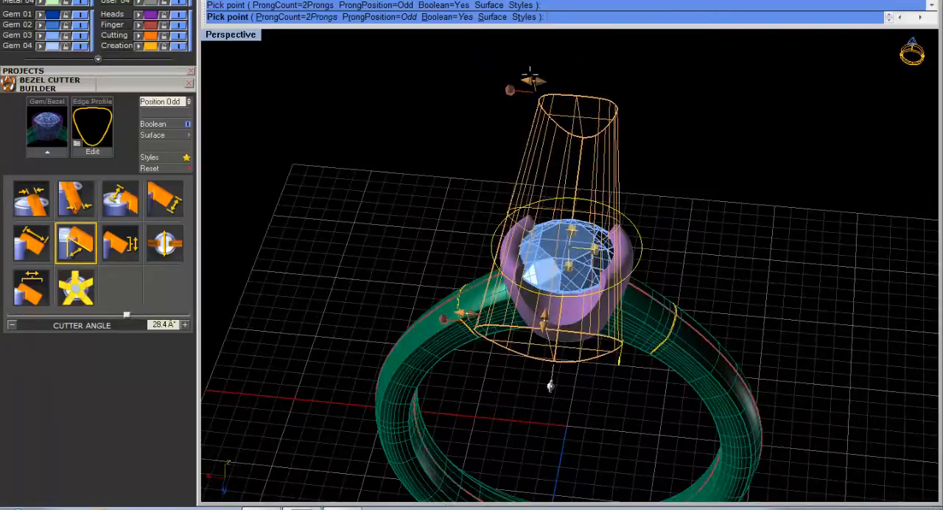
Taper the bezel cutters with an X inside size of about 1.91 mm and an X outside size of about 7.03 mm.
mouse_move(530, 74)
mouse_down()
mouse_move(572, 78)
mouse_move(576, 93)
mouse_up()
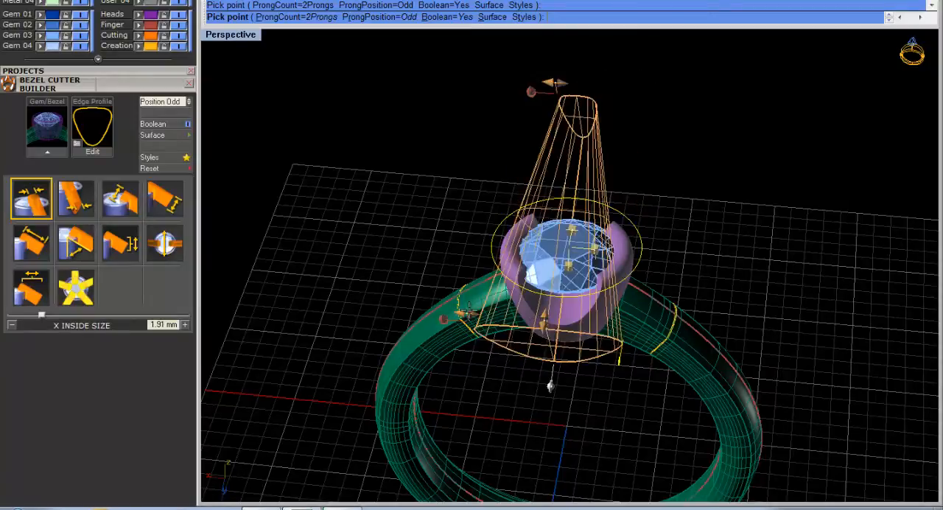
drag(466, 314, 451, 314)
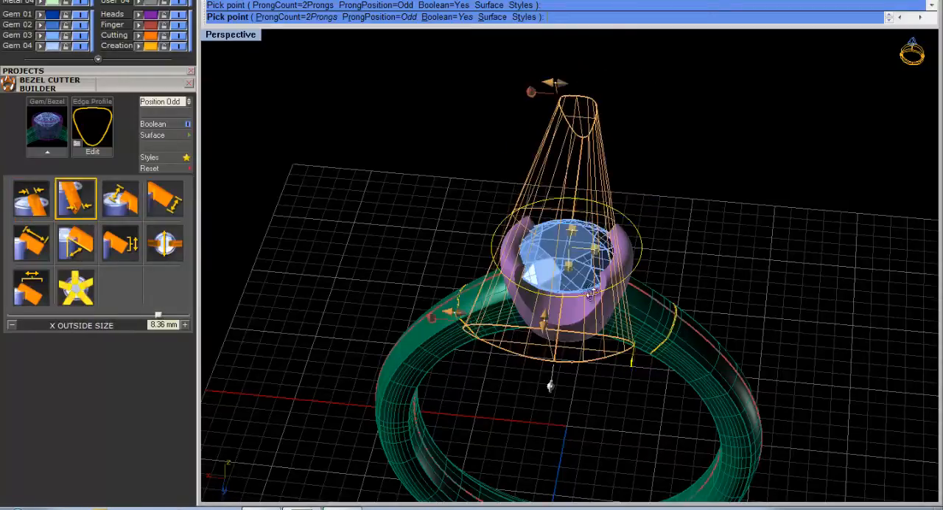
right_drag(592, 294, 513, 267)
scroll(452, 245, up, 9)
scroll(471, 235, down, 6)
scroll(457, 263, down, 4)
drag(316, 266, 334, 280)
right_drag(458, 292, 502, 256)
right_drag(568, 241, 566, 286)
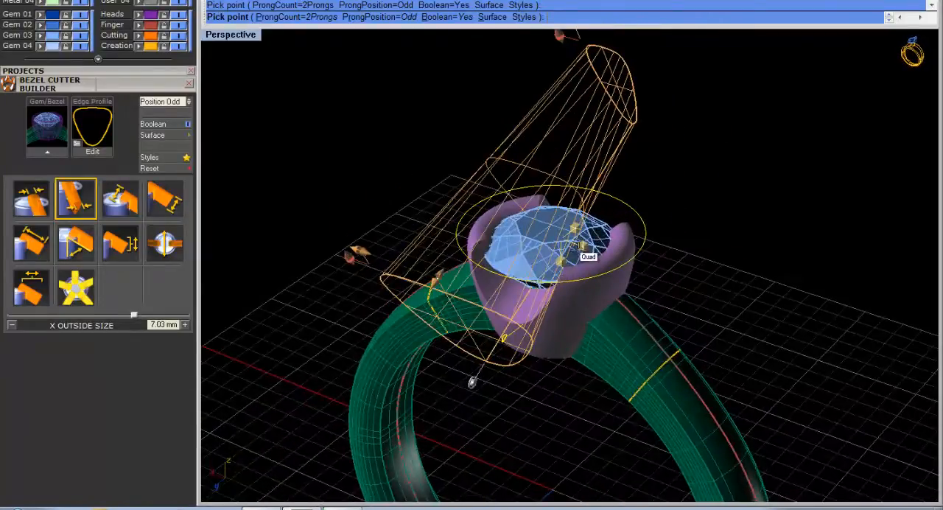
Lower the bezel cutters to a Z offset of about -1.37 mm and accept the cut through the bezel.
scroll(557, 234, up, 3)
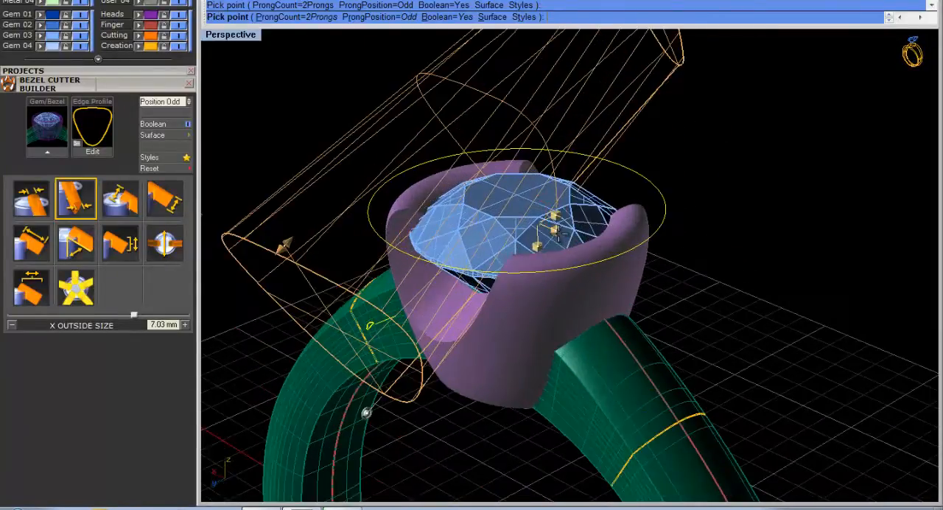
drag(558, 234, 556, 263)
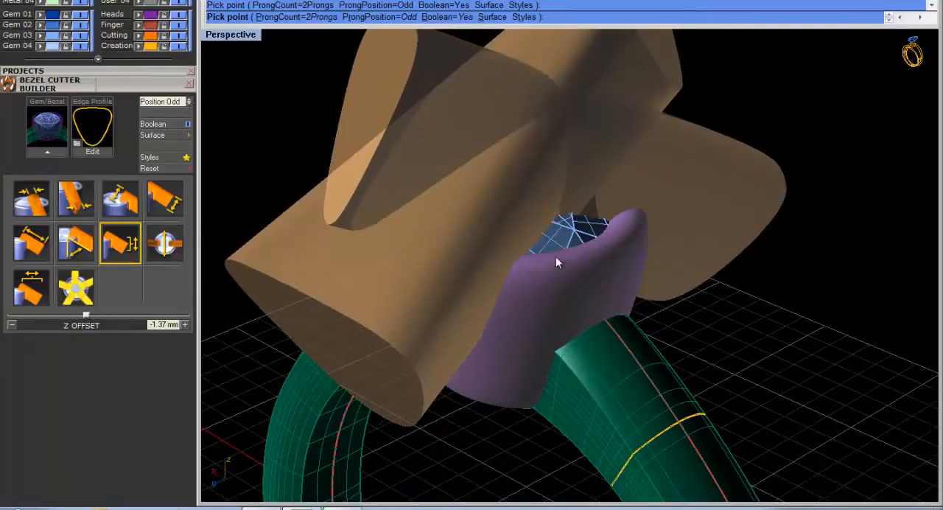
mouse_move(552, 305)
right_down()
mouse_move(554, 314)
mouse_move(605, 280)
mouse_move(592, 272)
mouse_move(591, 251)
mouse_move(649, 273)
mouse_move(626, 325)
mouse_move(598, 350)
mouse_move(590, 177)
mouse_move(691, 302)
mouse_move(710, 267)
mouse_move(663, 273)
mouse_move(579, 252)
right_up()
right_click(591, 242)
scroll(592, 244, down, 4)
right_drag(653, 267, 600, 210)
right_drag(702, 250, 584, 231)
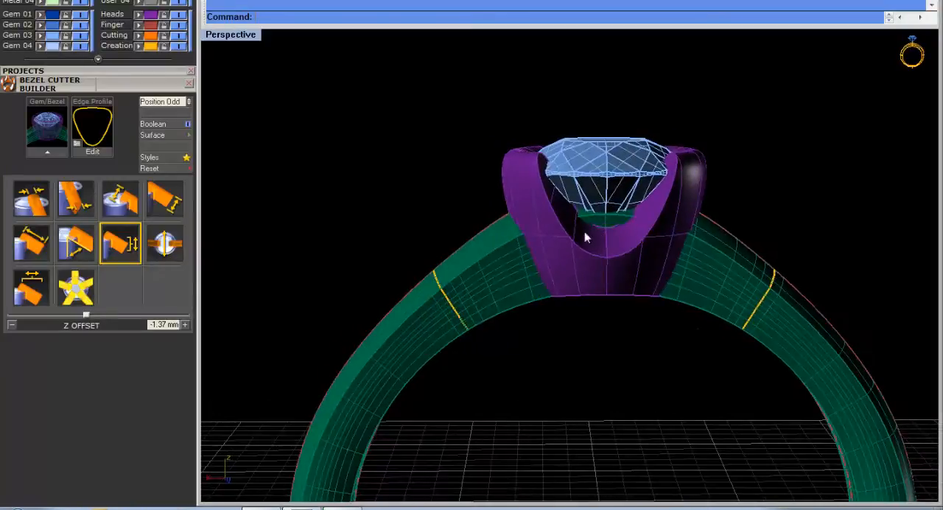
click(509, 190)
right_drag(510, 191, 607, 310)
click(547, 174)
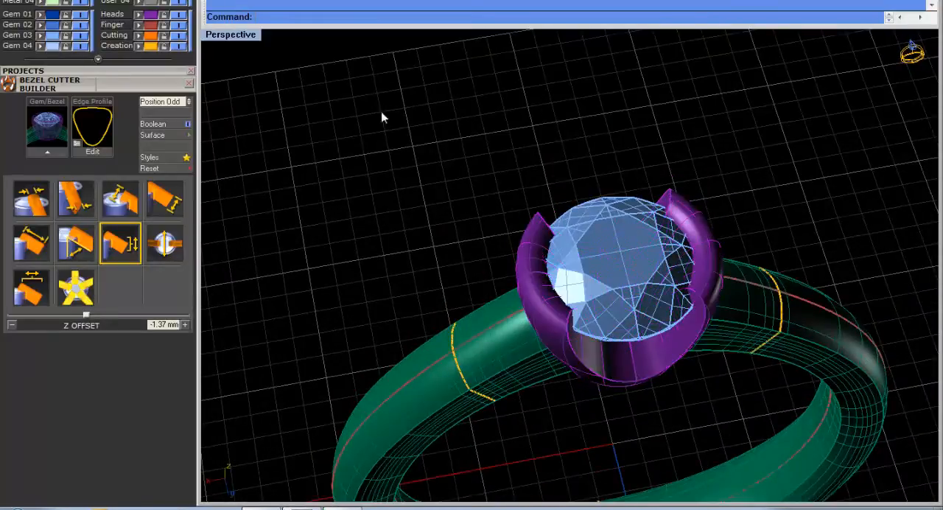
Draw a slanted straight polyline in the Through Finger view, from above the bezel's left edge down into the finger opening.
double_click(227, 34)
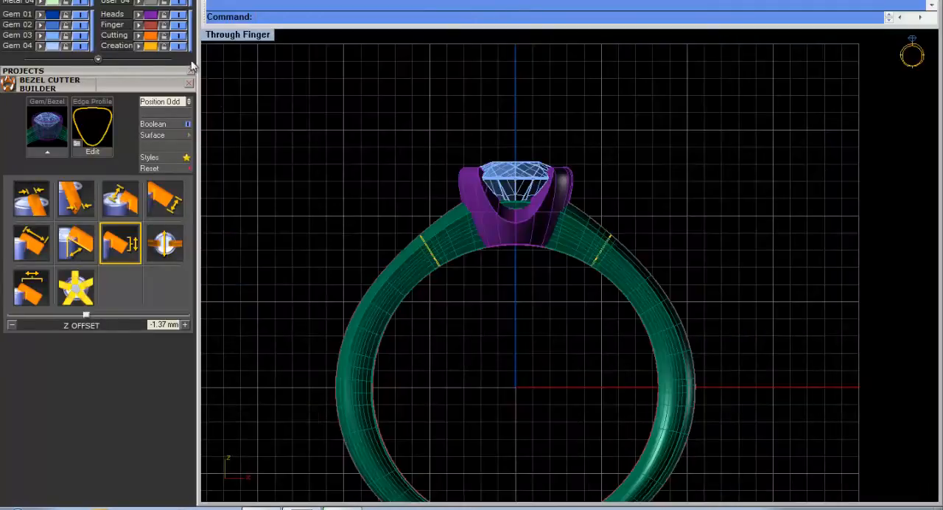
scroll(143, 232, up, 5)
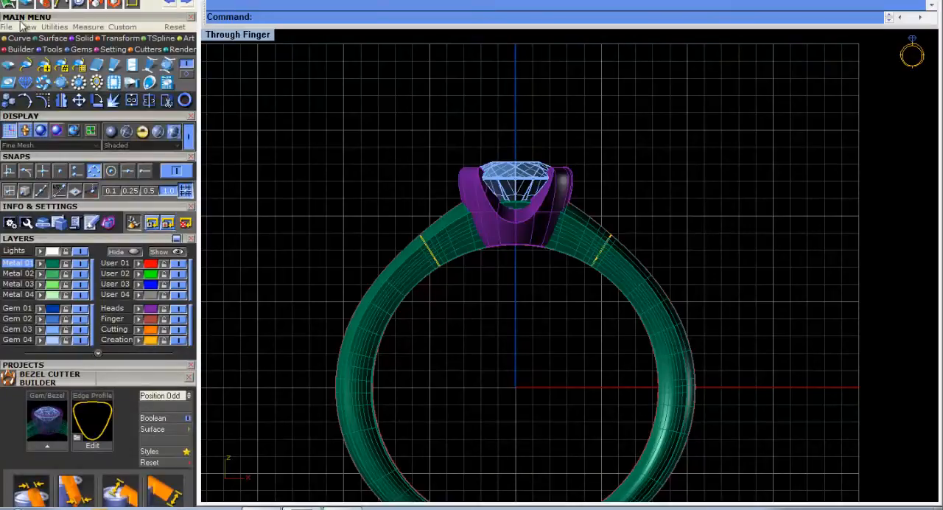
click(15, 39)
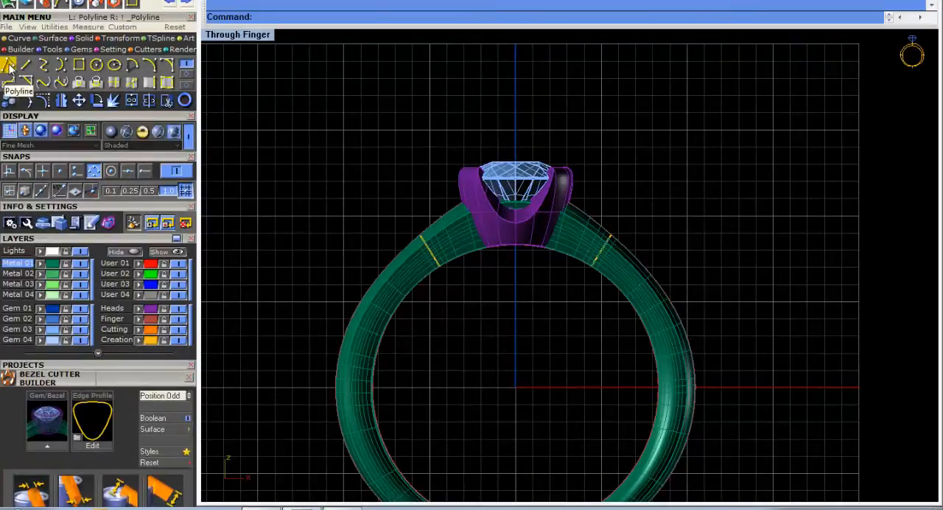
click(9, 66)
click(463, 130)
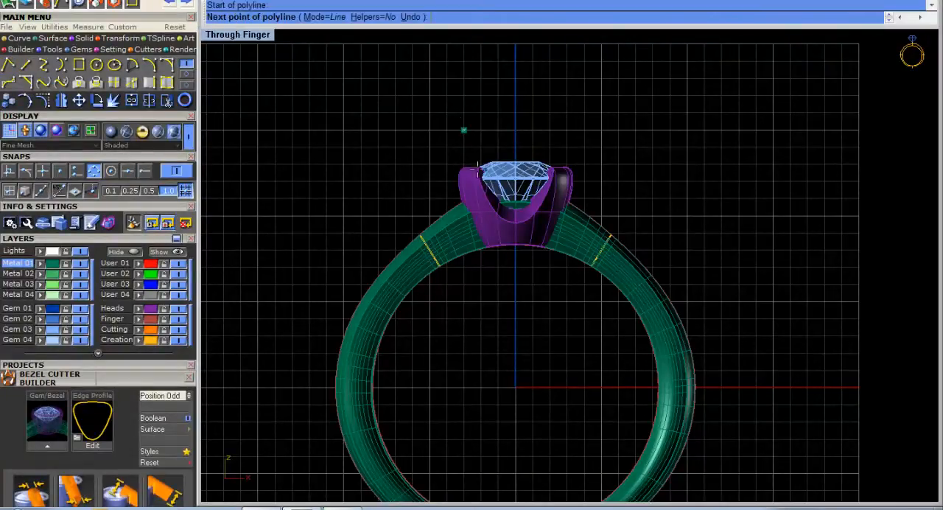
click(500, 272)
scroll(501, 270, up, 4)
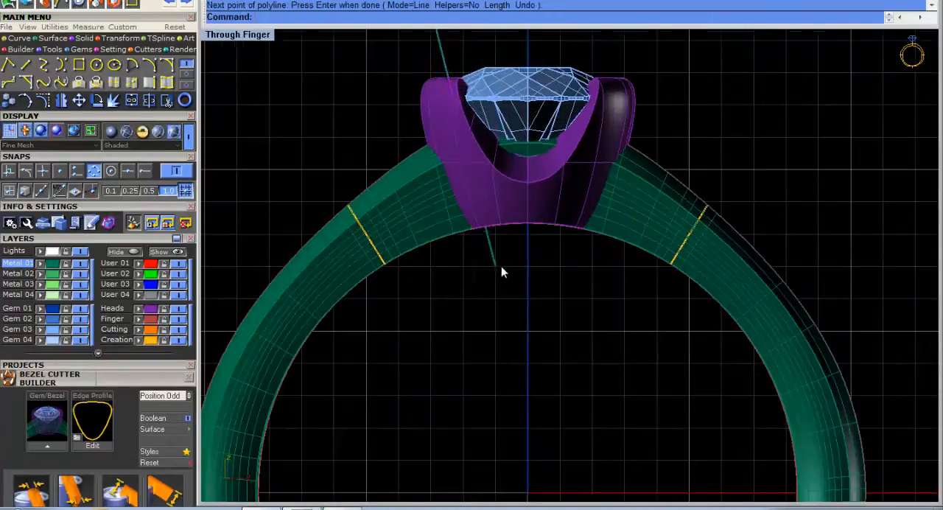
scroll(516, 257, up, 2)
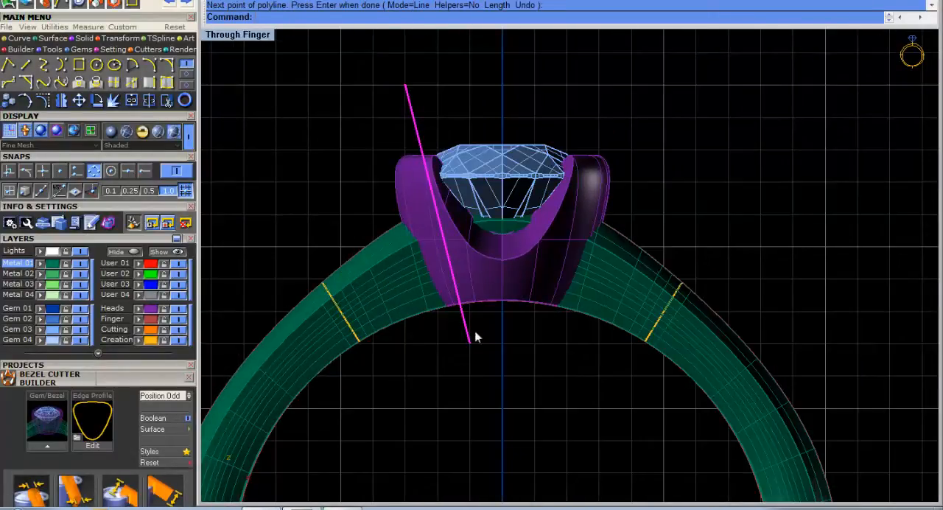
click(64, 101)
text(0)
key(Return)
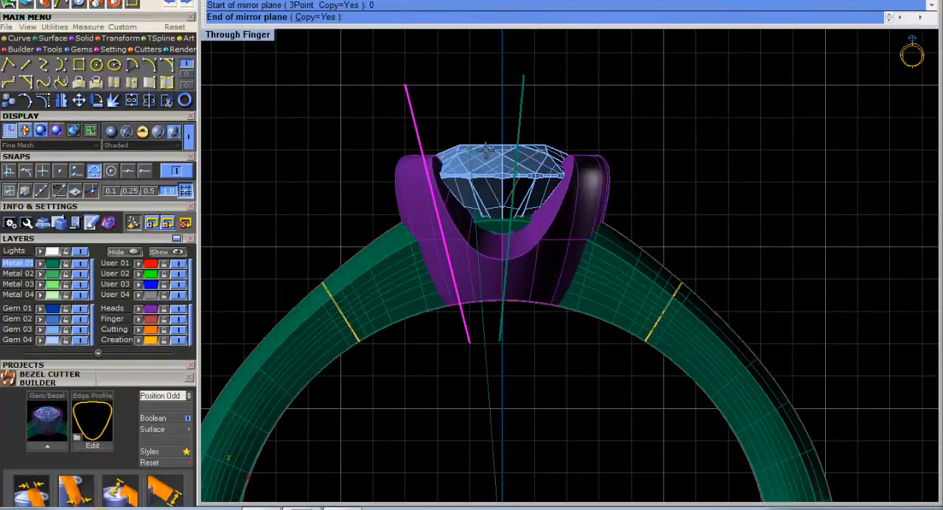
scroll(379, 97, down, 3)
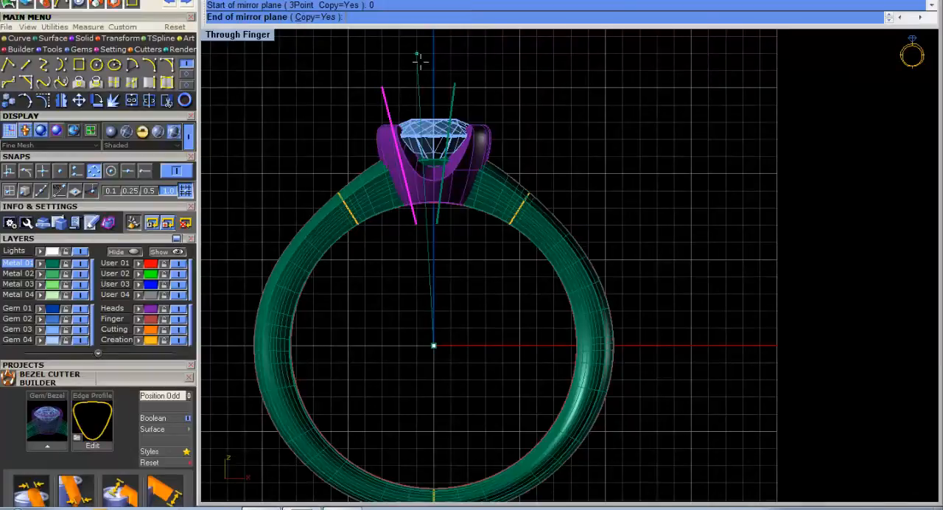
scroll(426, 118, up, 6)
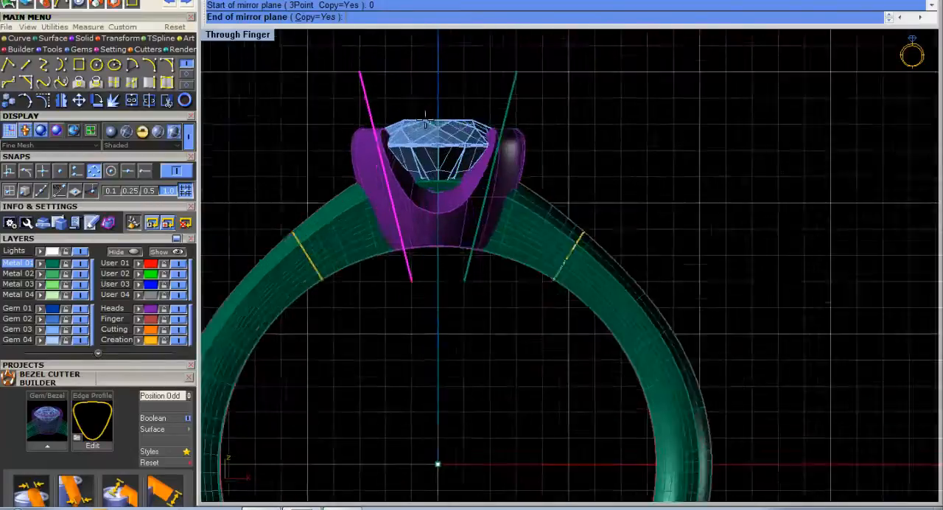
key(Escape)
Mirror a copy of the slanted line across the vertical axis through the origin (0) in the Through Finger view.
drag(390, 109, 280, 82)
right_drag(358, 110, 380, 111)
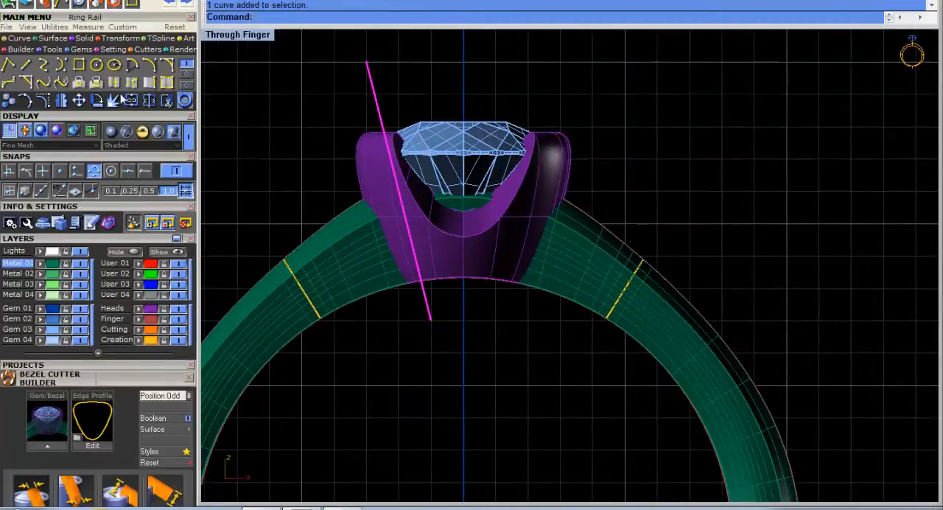
click(64, 103)
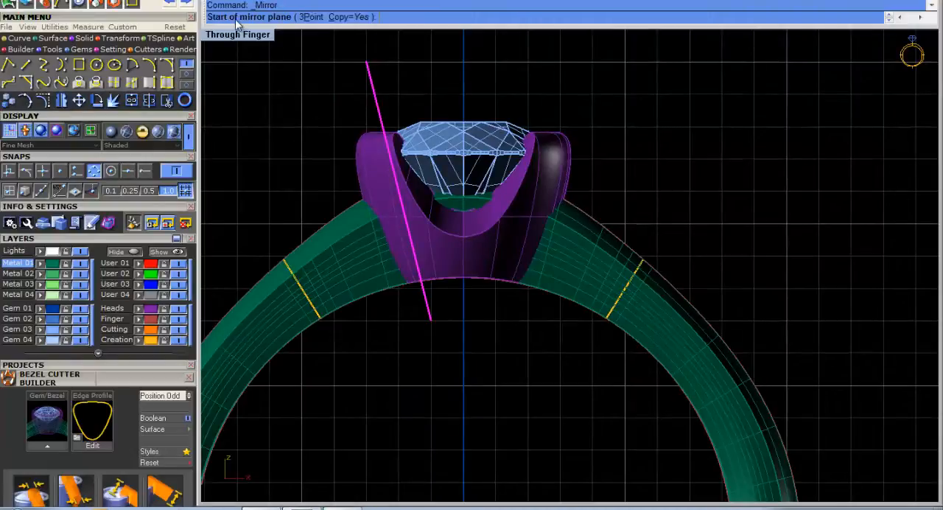
text(0)
key(Return)
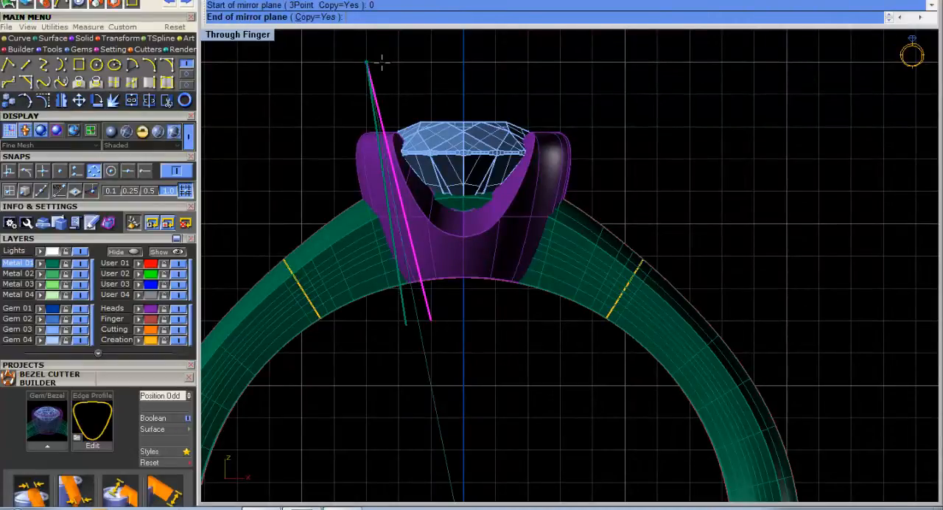
click(460, 76)
scroll(472, 103, down, 3)
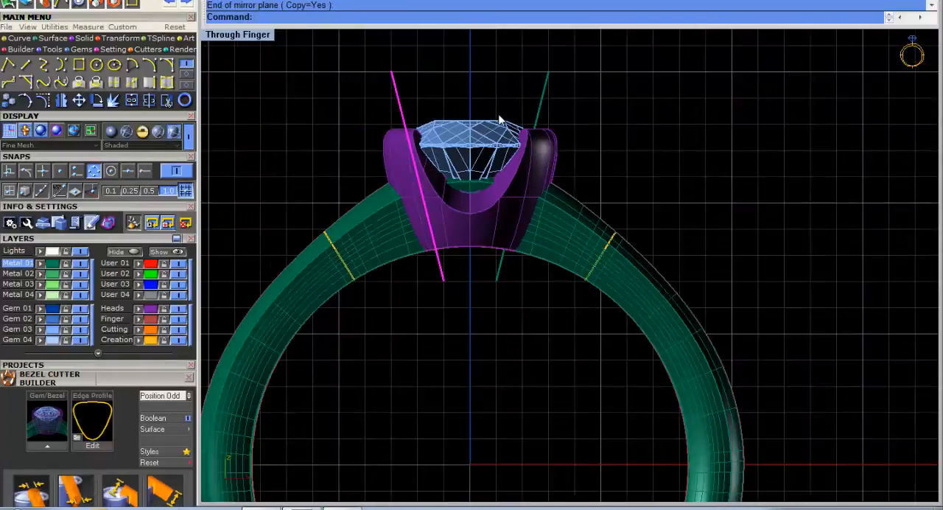
click(293, 95)
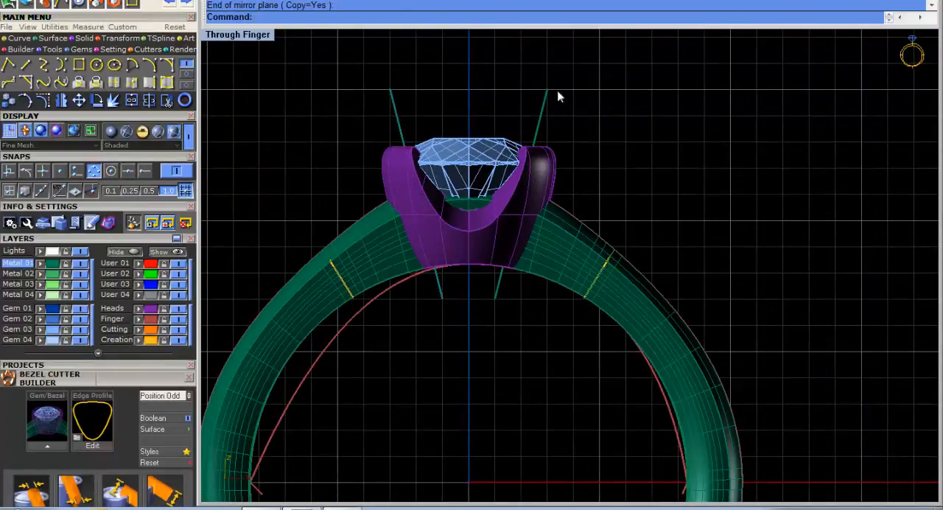
Draw a straight polyline joining the upper ends of the two slanted lines, using only the End snap.
click(8, 64)
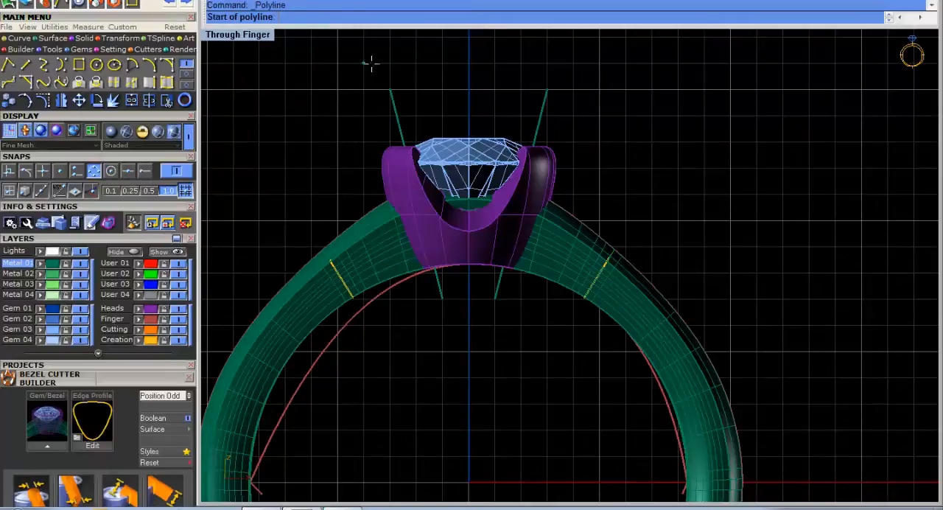
click(94, 171)
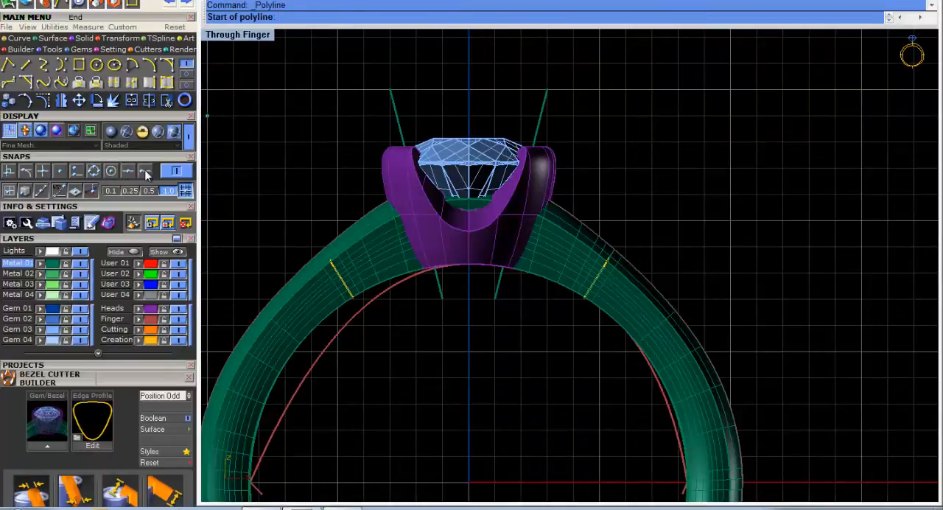
click(145, 170)
click(391, 88)
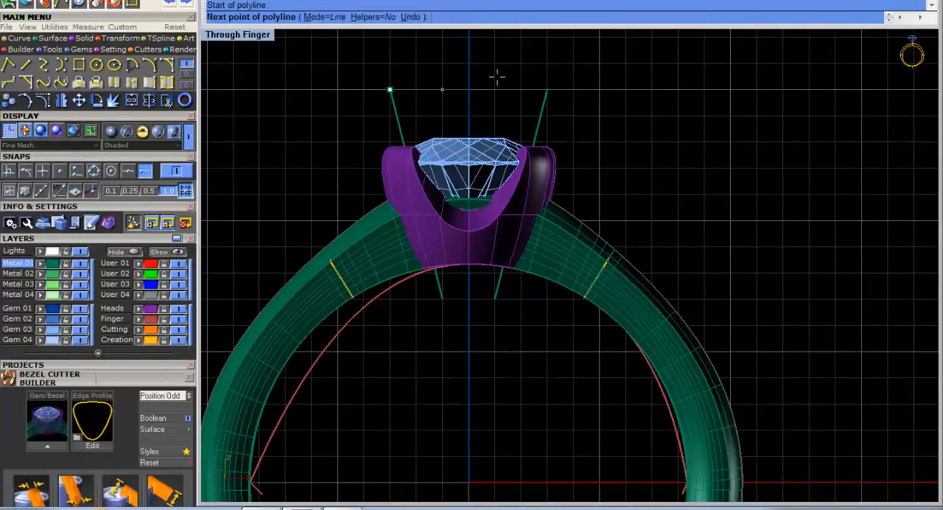
click(554, 83)
right_click(605, 139)
Draw another straight polyline joining the lower ends of the two slanted lines inside the finger opening.
right_click(601, 157)
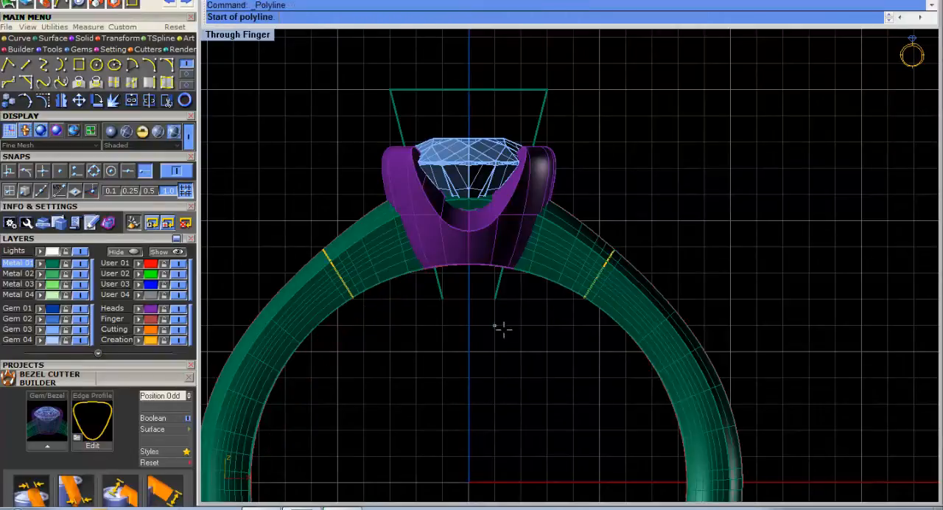
click(494, 300)
click(447, 299)
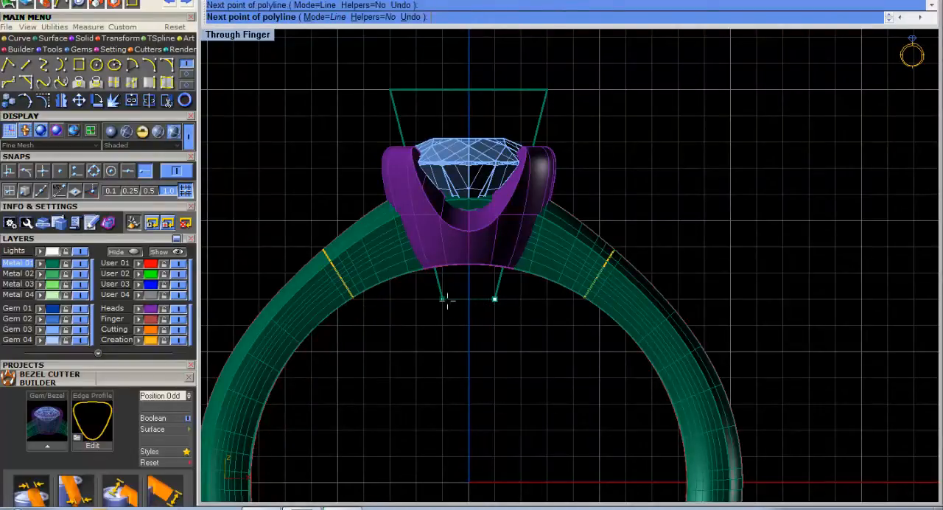
right_click(451, 300)
Select the four lines around the gem and join them into one closed trapezoid curve.
drag(535, 320, 417, 291)
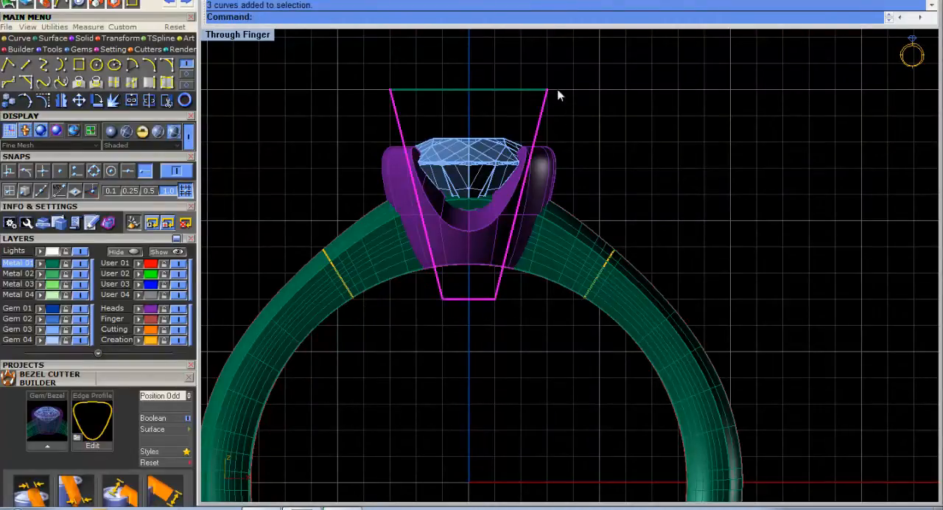
shift+drag(558, 95, 429, 69)
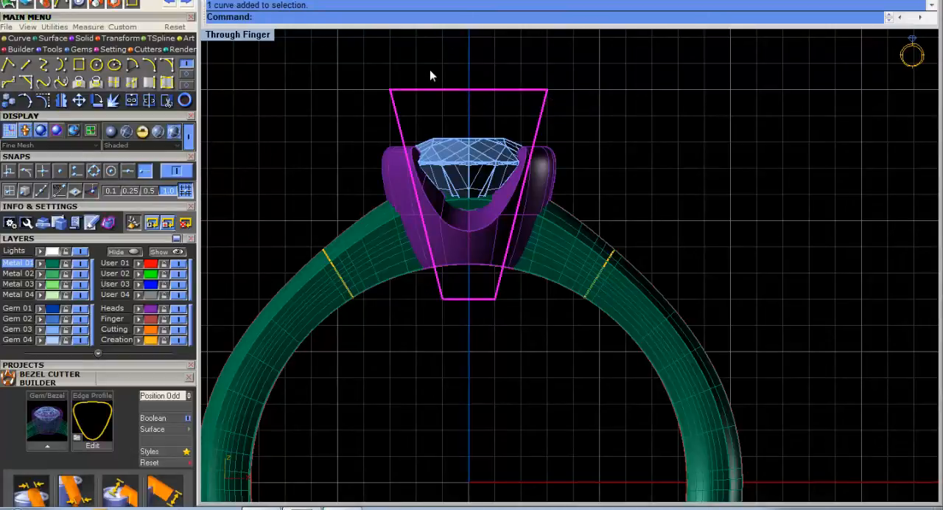
click(134, 103)
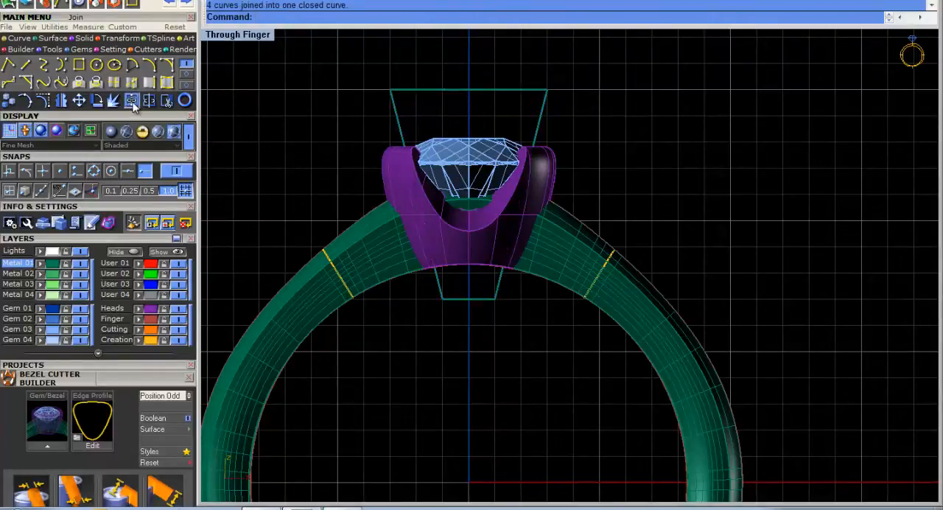
Extrude the closed trapezoid straight to both sides into a solid block reaching well past the bezel's front and back.
double_click(258, 37)
scroll(335, 153, up, 3)
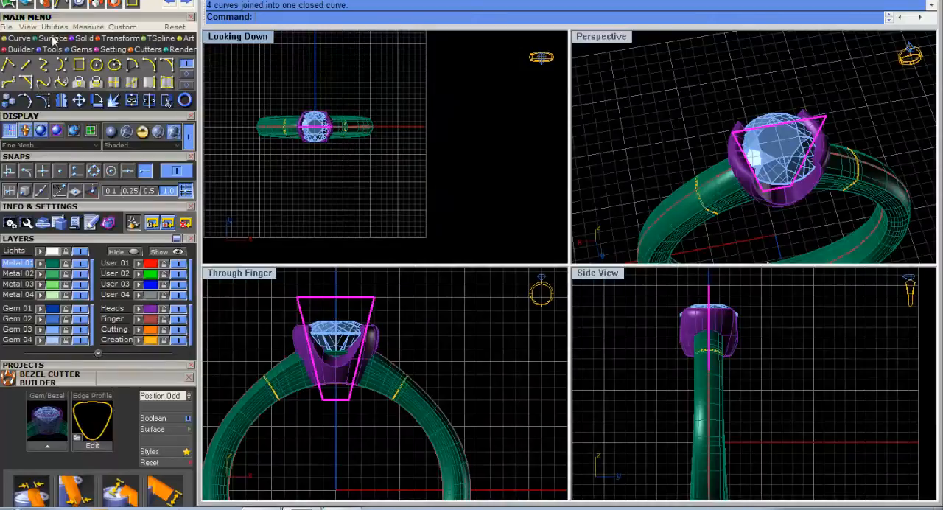
click(80, 39)
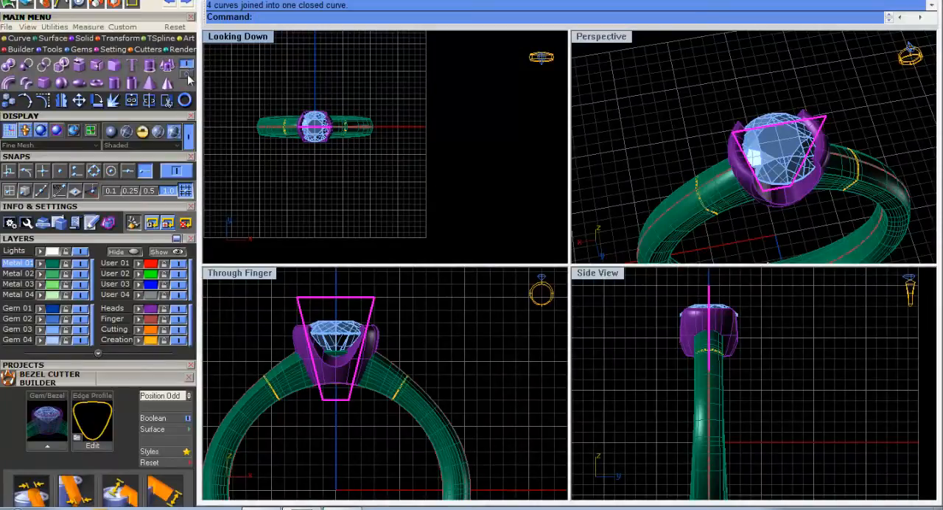
click(151, 66)
click(302, 83)
right_drag(670, 99, 709, 56)
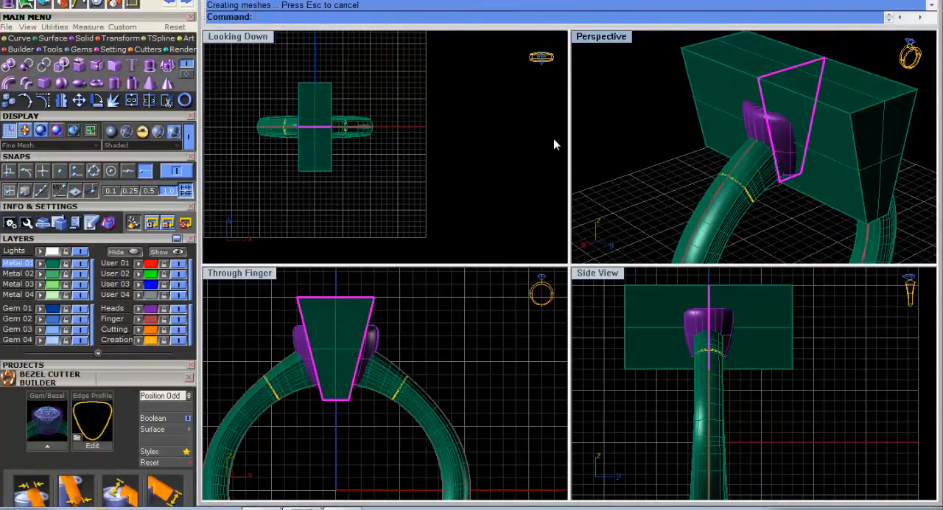
Subtract the extruded block from the ring shank with a Boolean difference in the Perspective view.
double_click(601, 36)
key(Escape)
right_drag(590, 213, 544, 203)
click(26, 66)
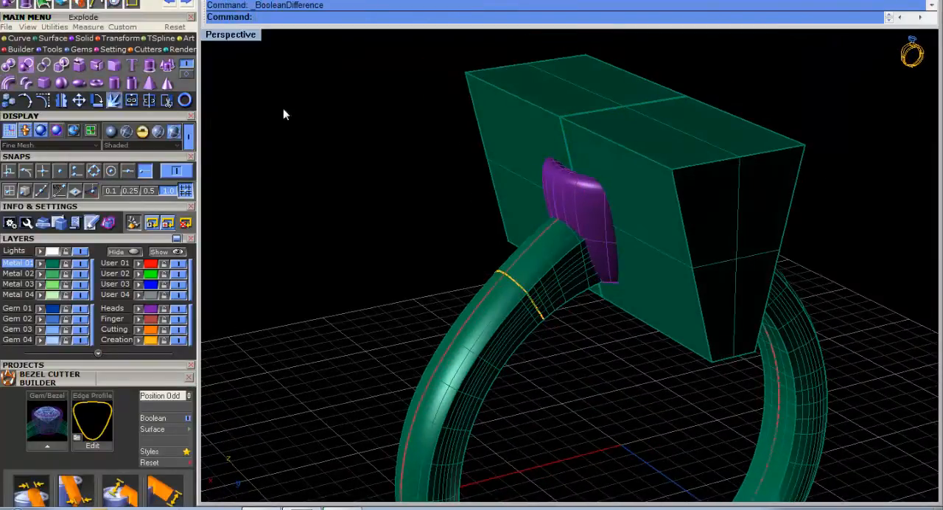
click(494, 321)
key(Return)
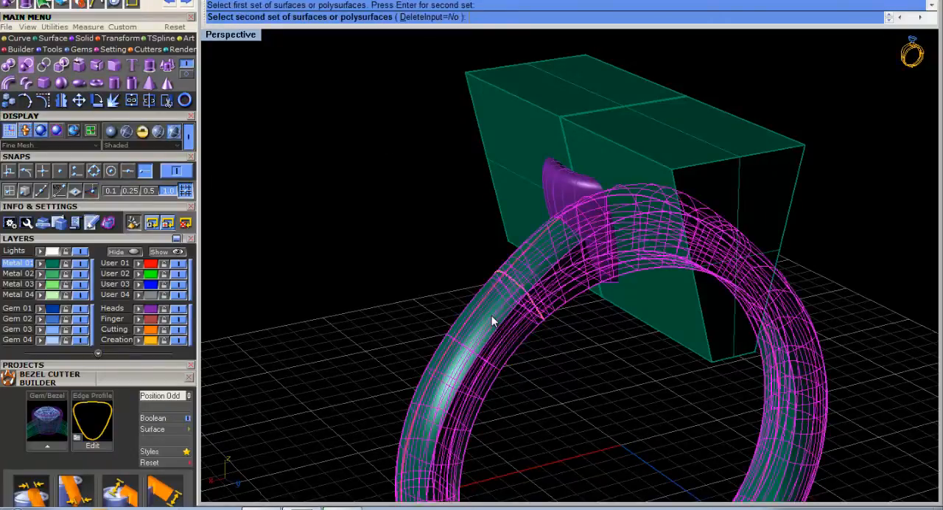
click(509, 112)
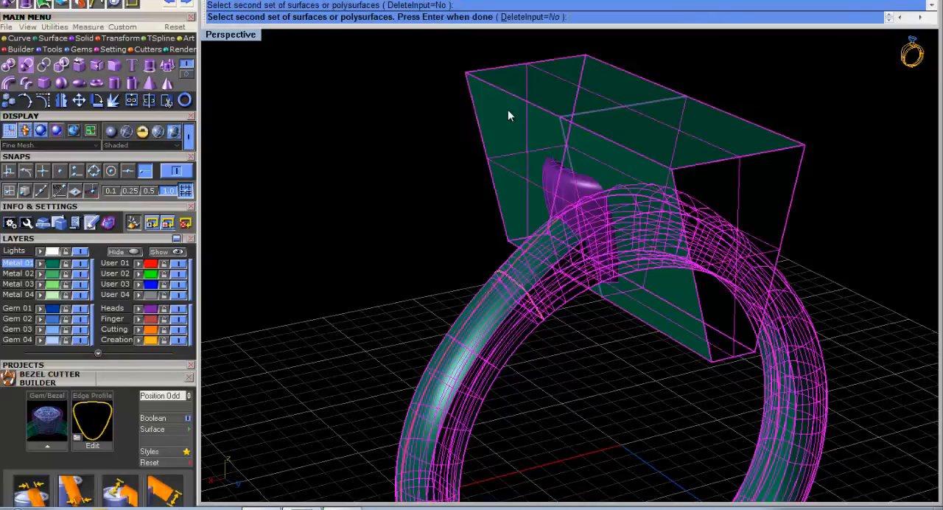
key(Return)
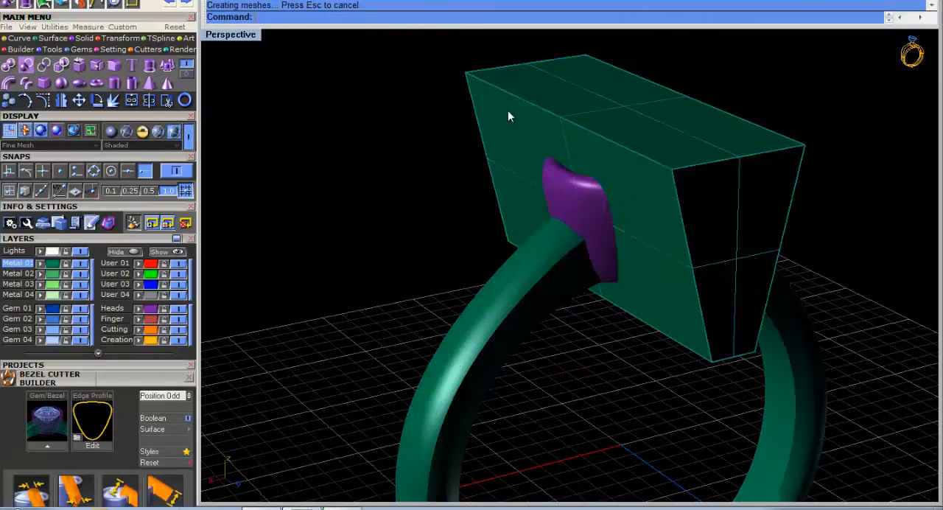
Delete the extruded cutting block from around the gem and bezel.
click(557, 101)
scroll(557, 101, up, 3)
right_drag(558, 110, 514, 148)
scroll(552, 138, down, 4)
key(Delete)
Delete the trapezoid curve that outlined the cut around the bezel.
right_drag(573, 208, 589, 162)
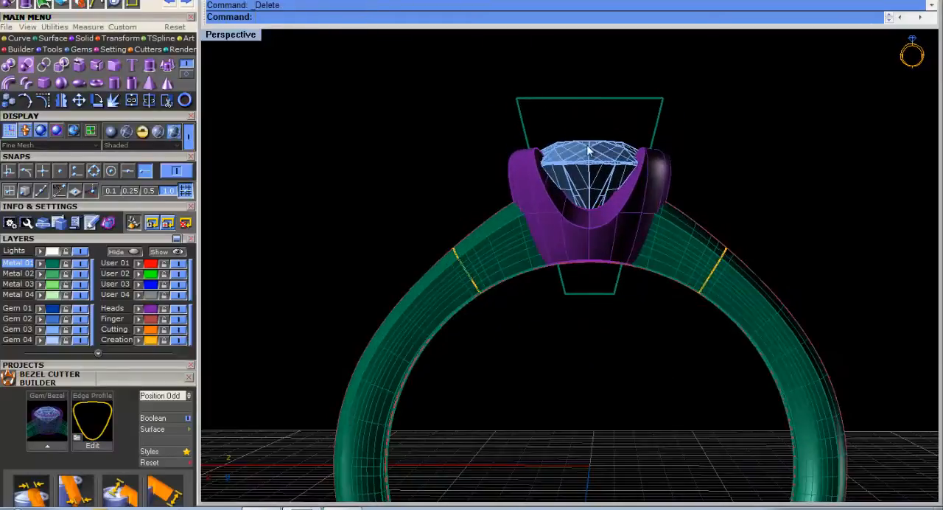
click(589, 99)
right_drag(590, 110, 472, 277)
key(Delete)
scroll(350, 109, down, 4)
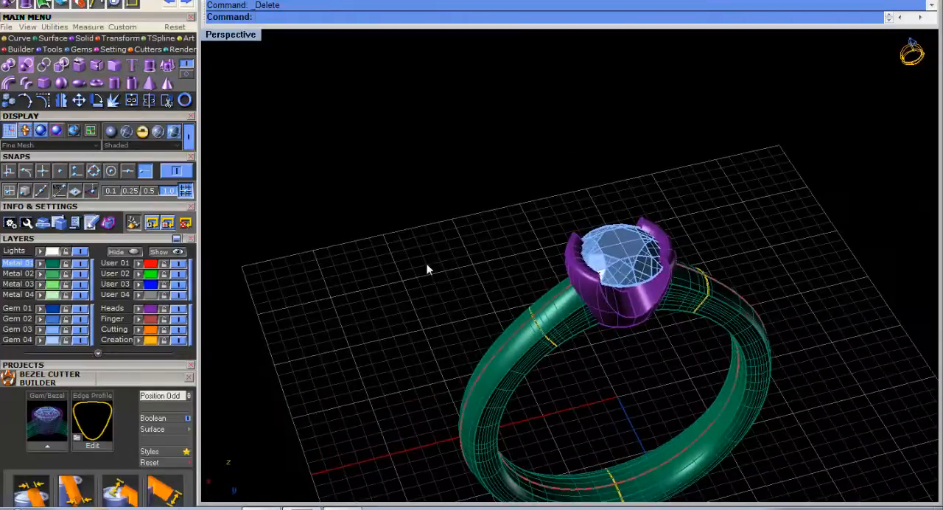
Hide the Gem 03 layer and inspect the opening through the bezel and shank from above.
click(79, 330)
right_drag(818, 327, 565, 261)
scroll(640, 312, down, 3)
right_drag(640, 312, 661, 350)
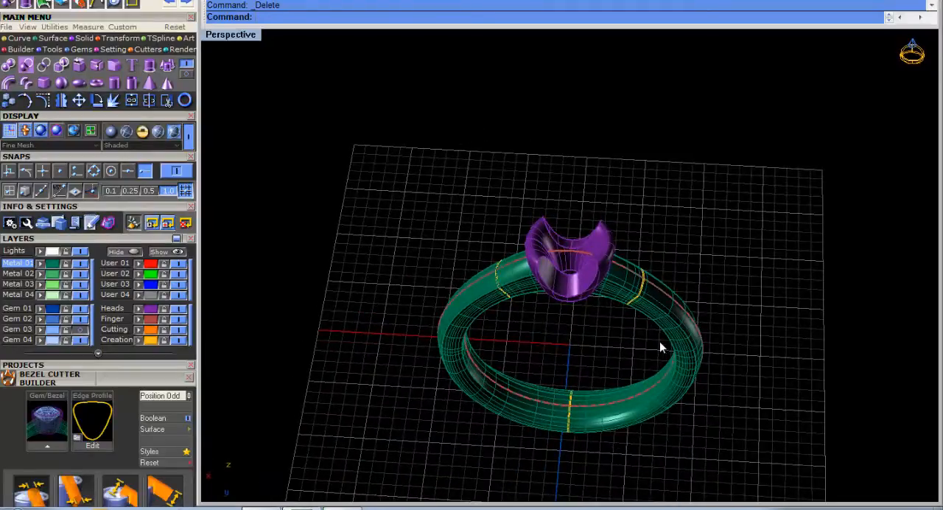